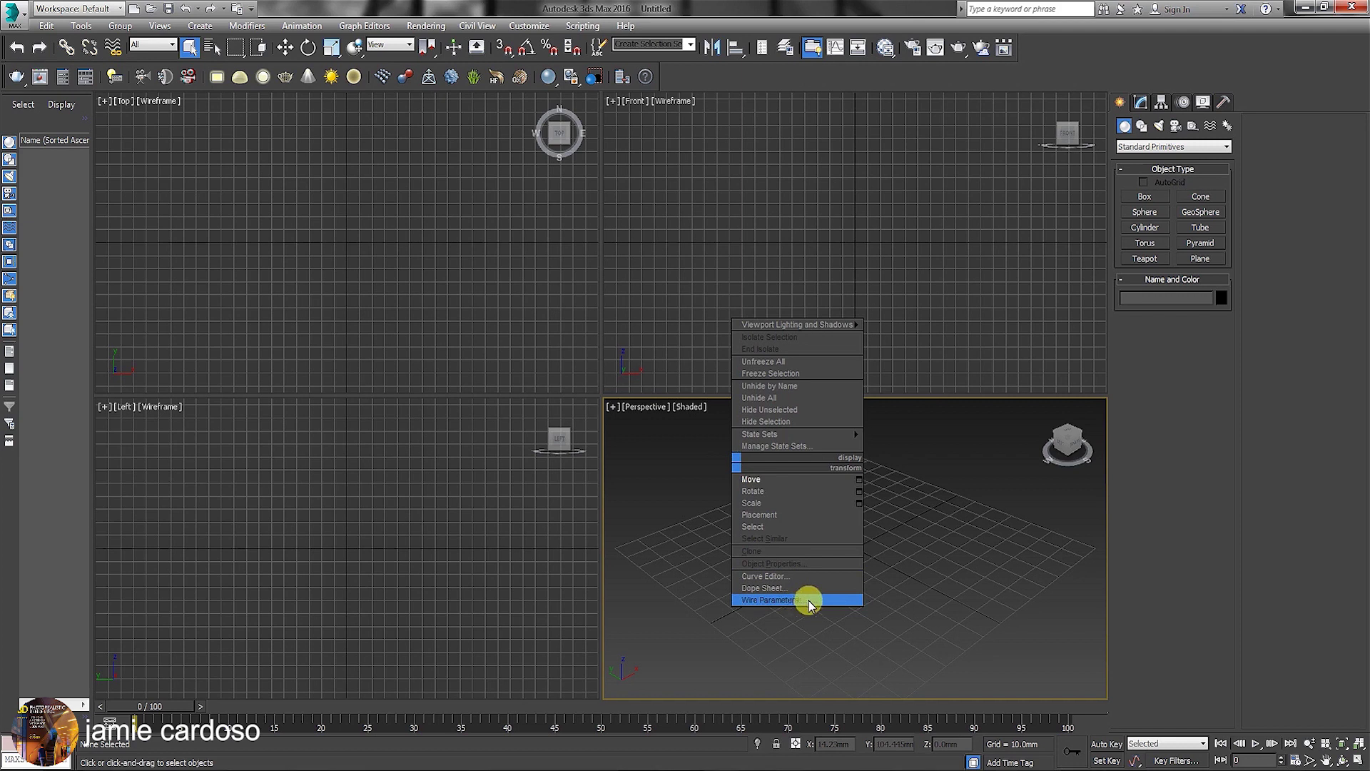
Create a sphere of about 35 mm radius in the Top view and look through its conversion options.
left_click(1142, 212)
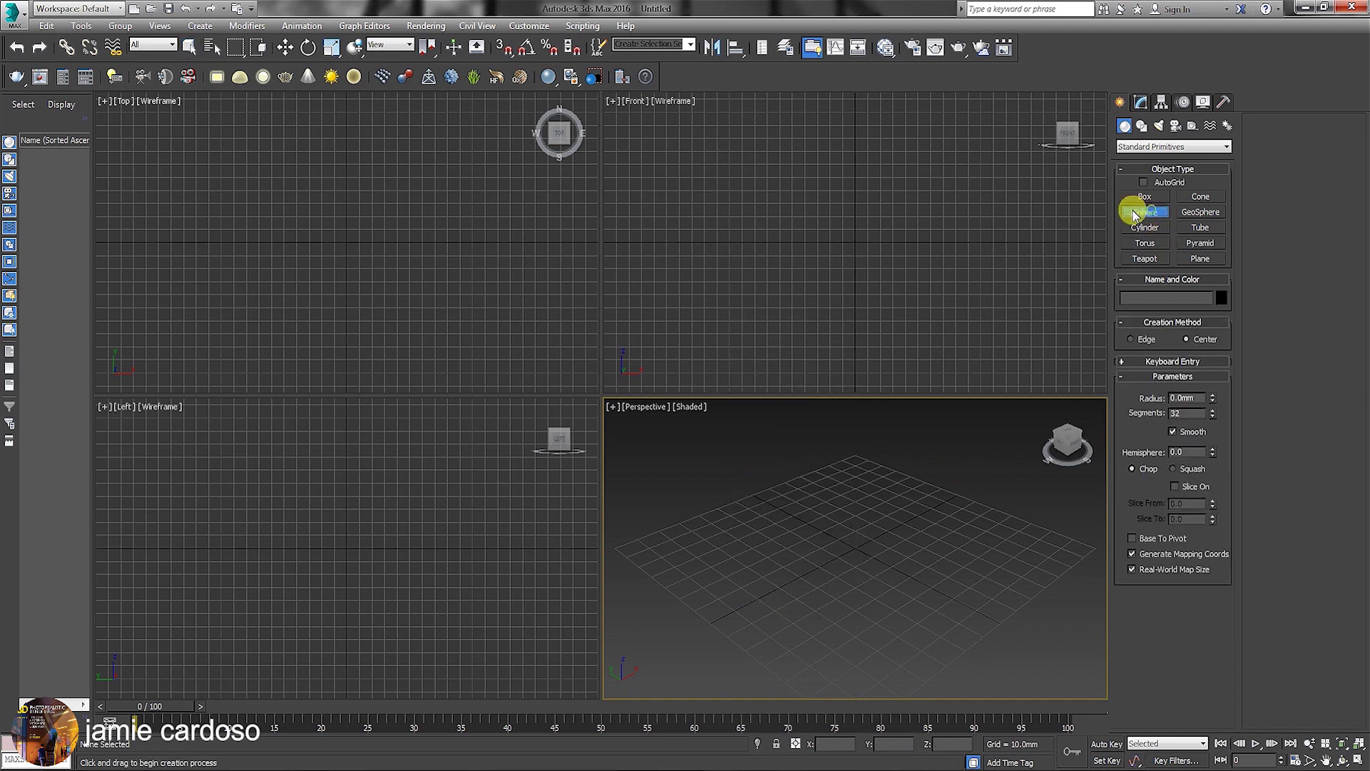
left_click_drag(368, 262, 332, 229)
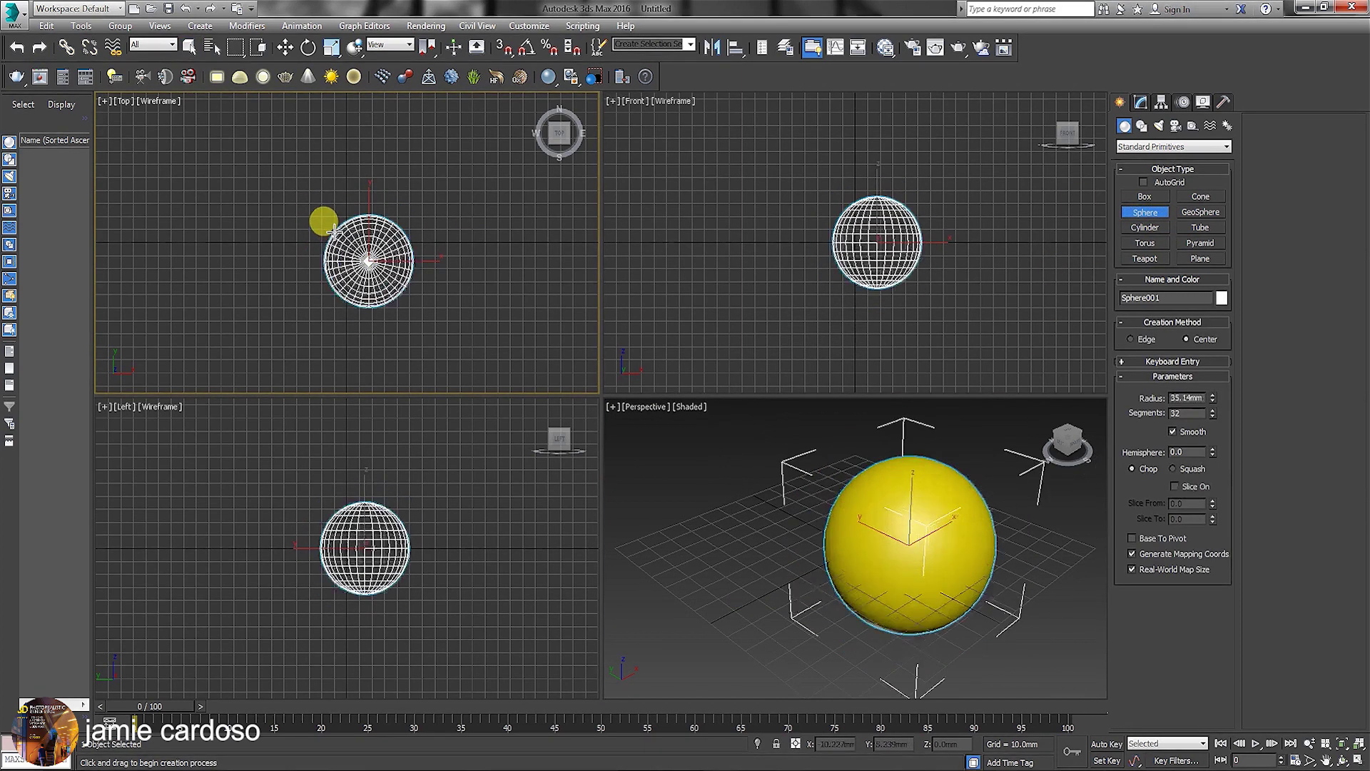
right_click(336, 229)
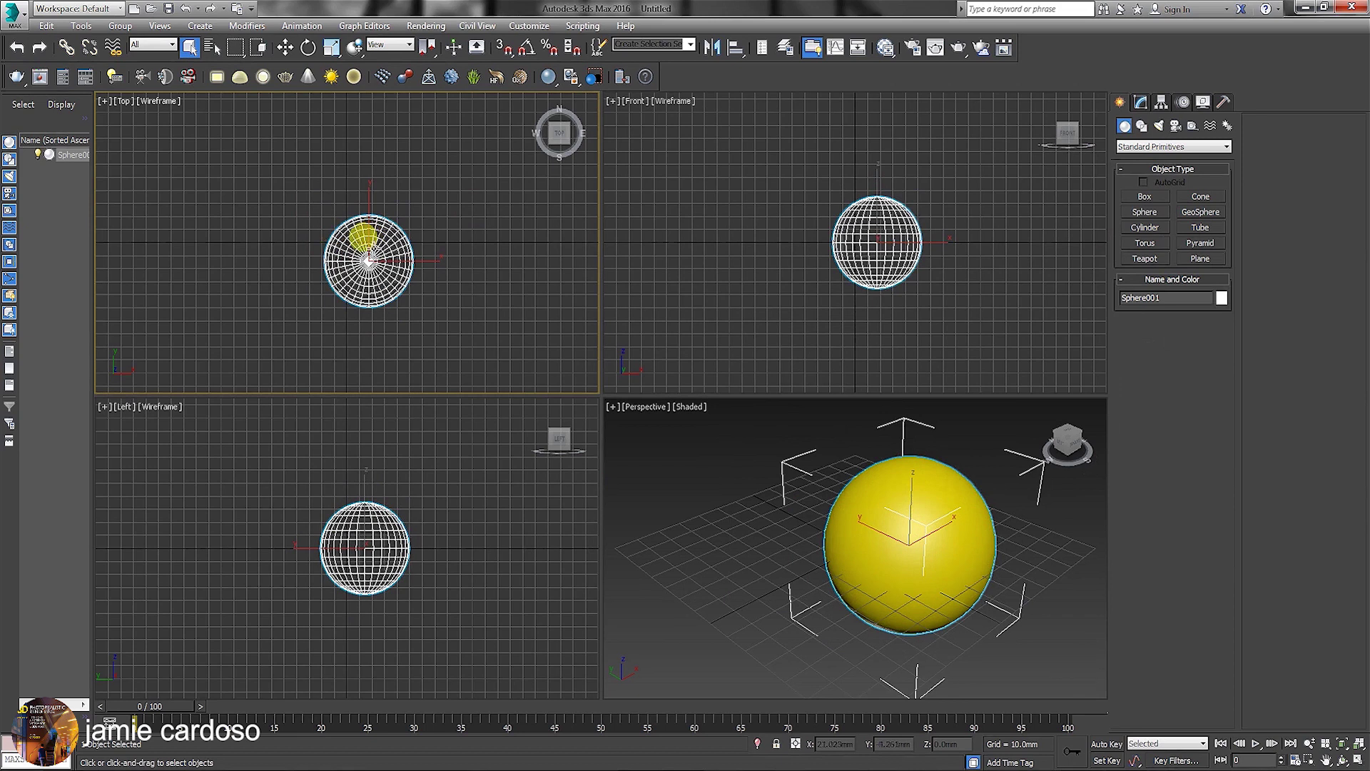
right_click(374, 254)
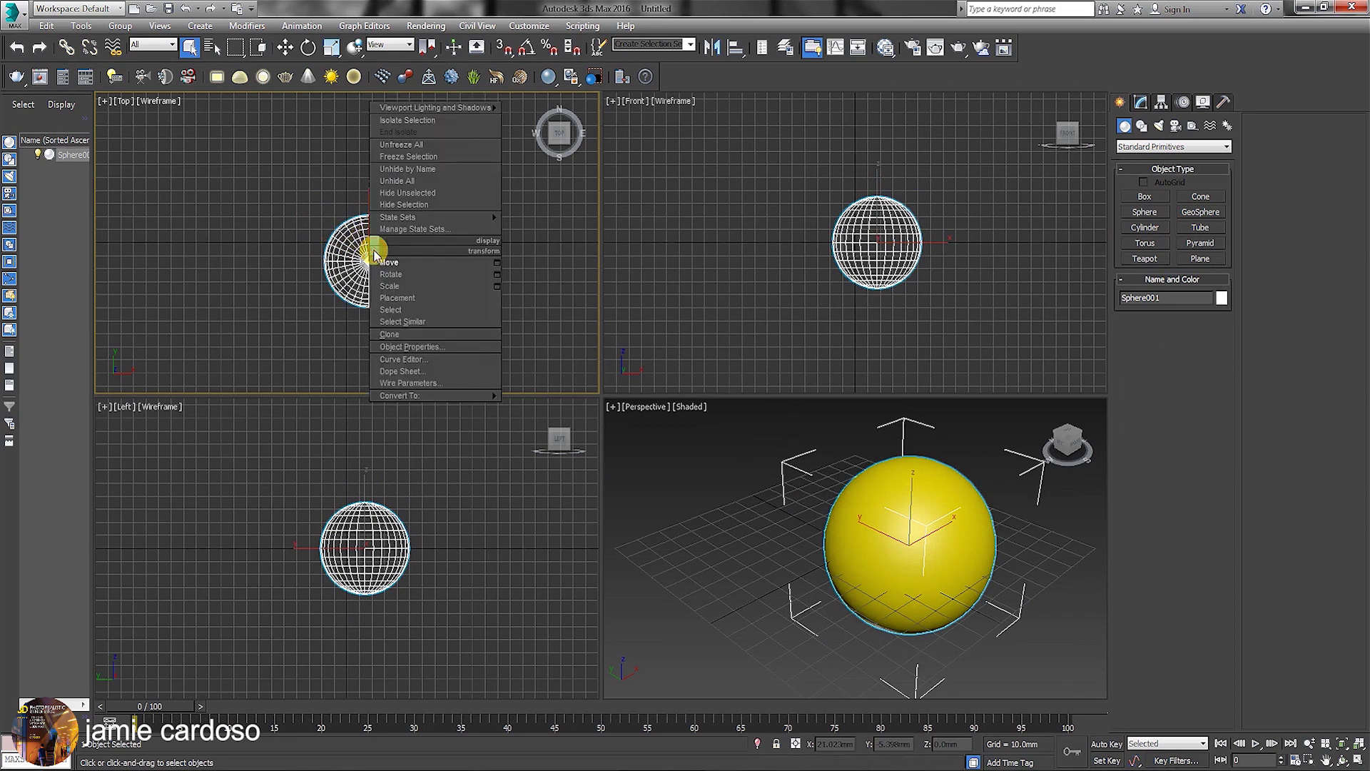
mouse_move(429, 396)
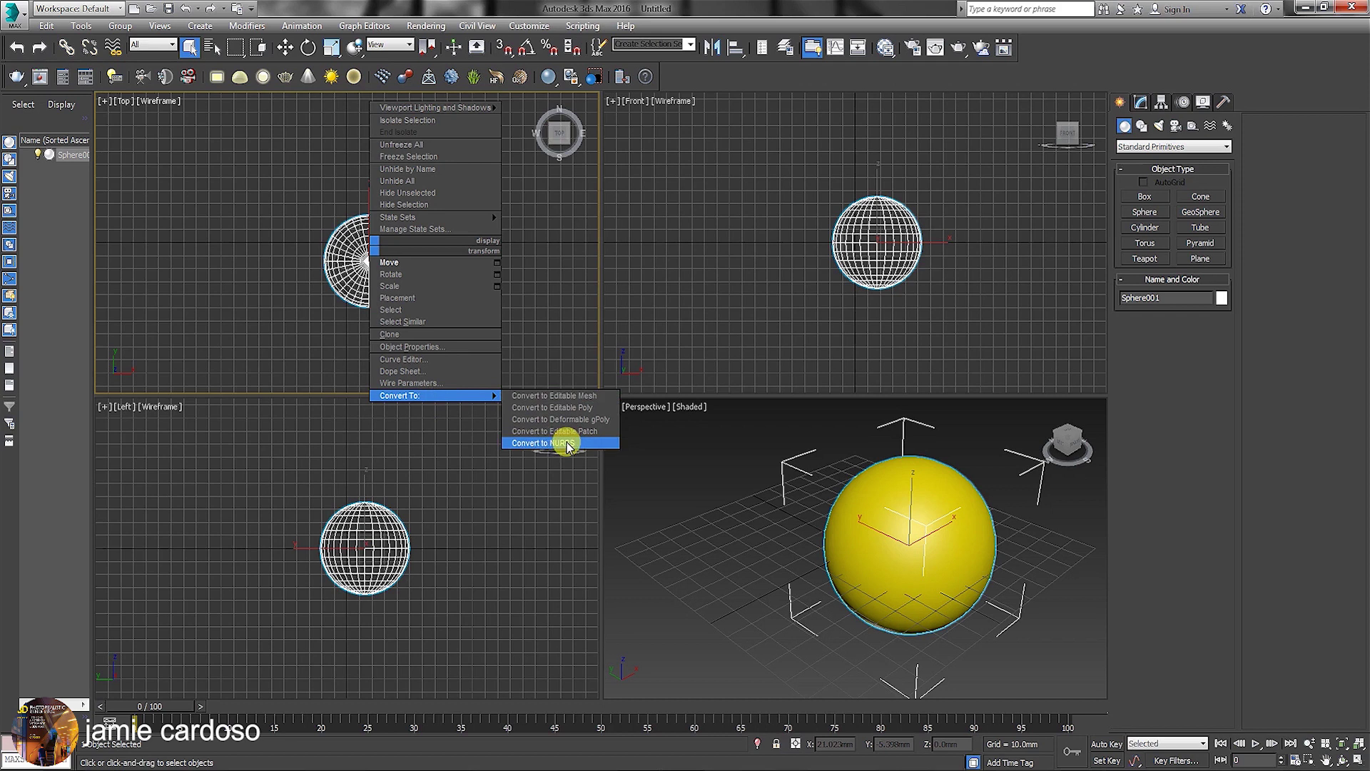
Apply the MAX.vray initial tool settings with the DefaultUI scheme and dock the V-Ray toolbar beneath the main toolbar.
left_click(529, 26)
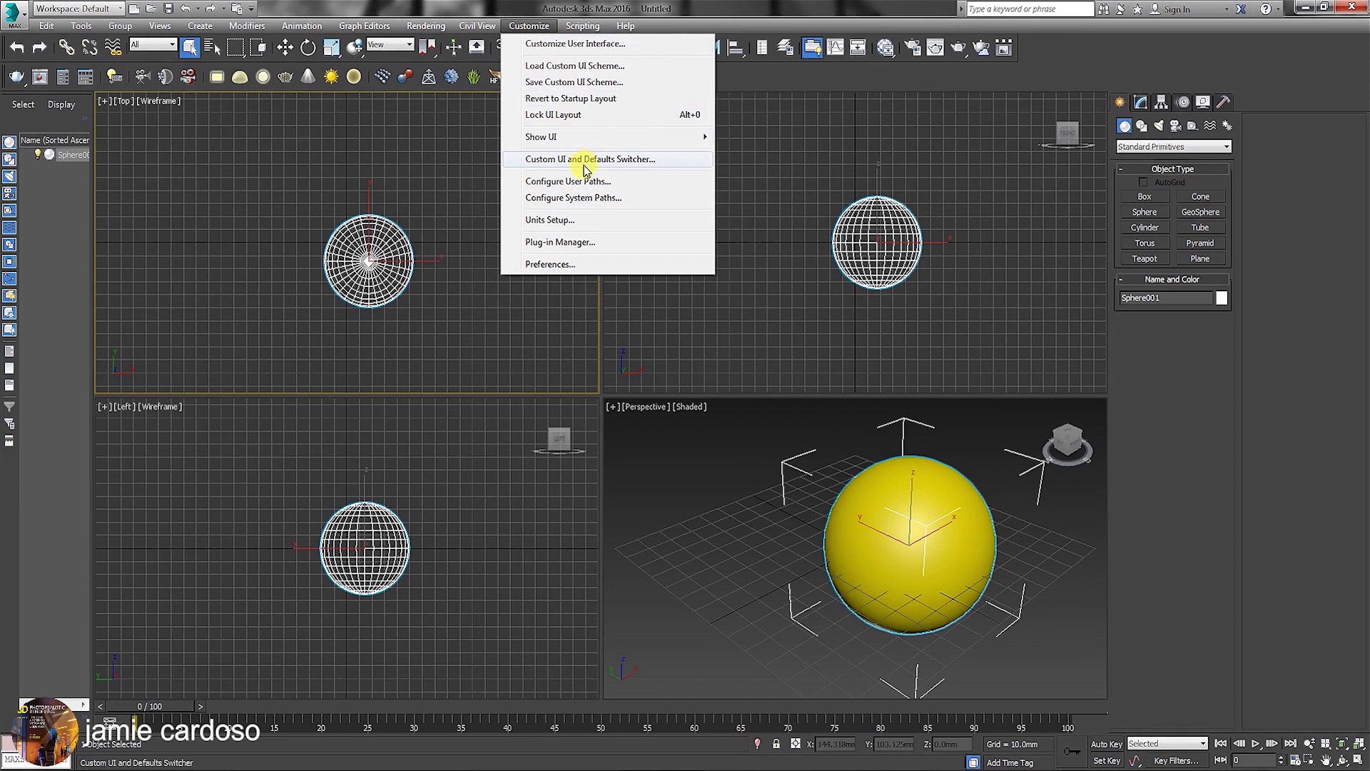
left_click(584, 164)
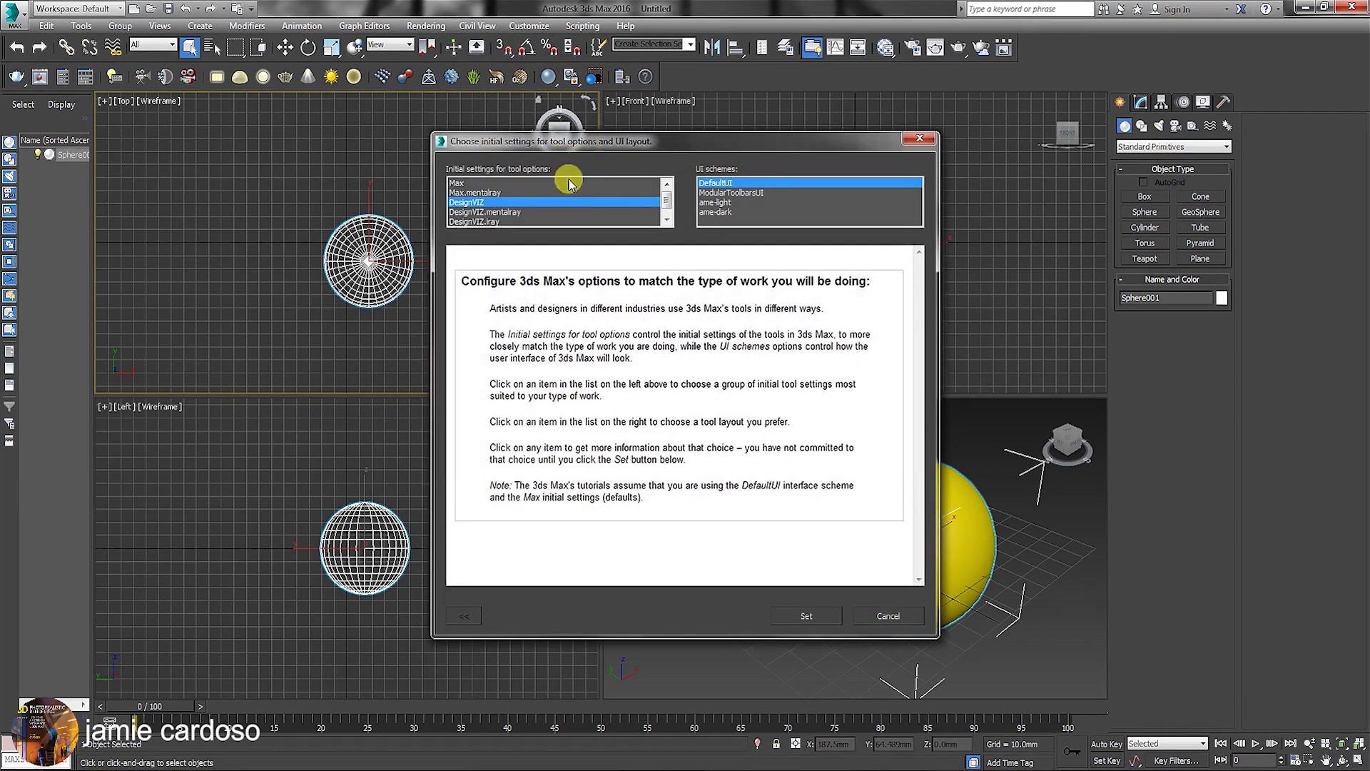
left_click(491, 221)
scroll(566, 204, "down", 1)
left_click(467, 222)
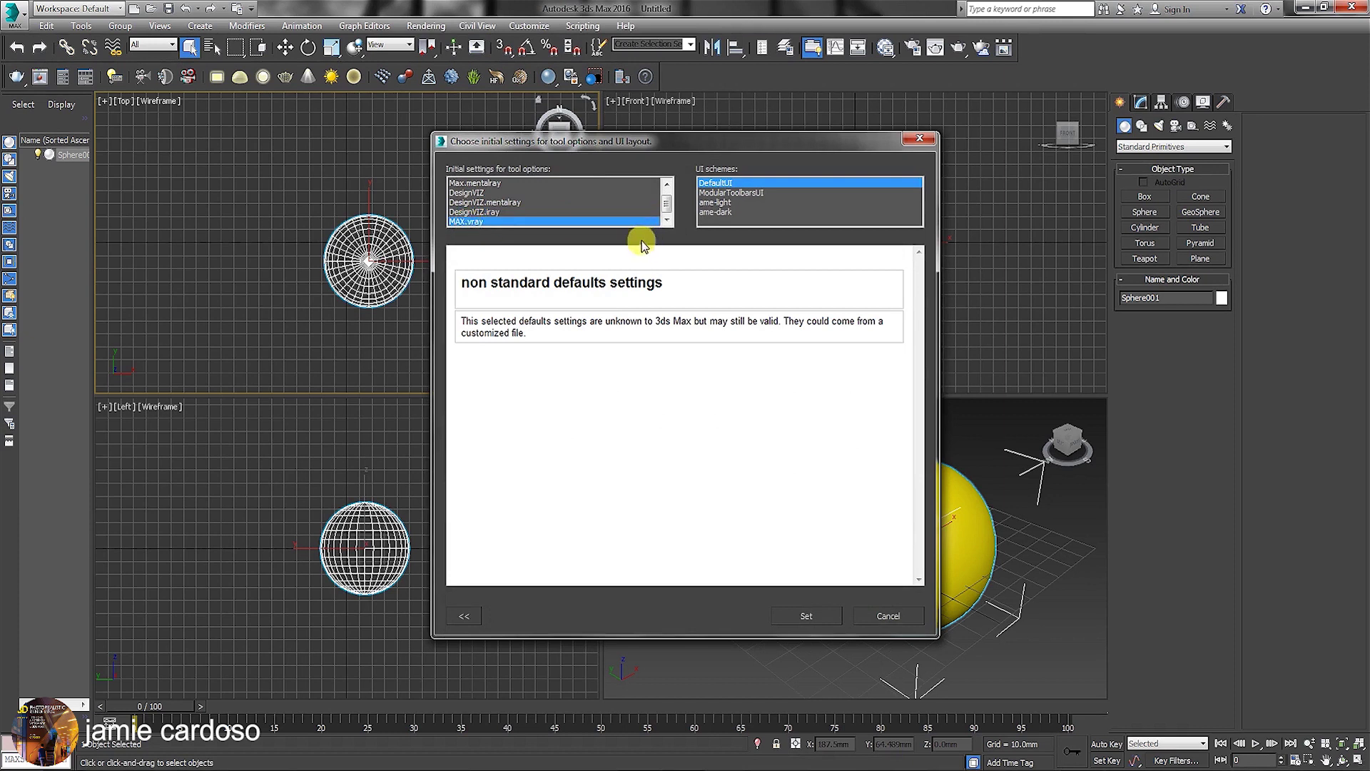
left_click(806, 617)
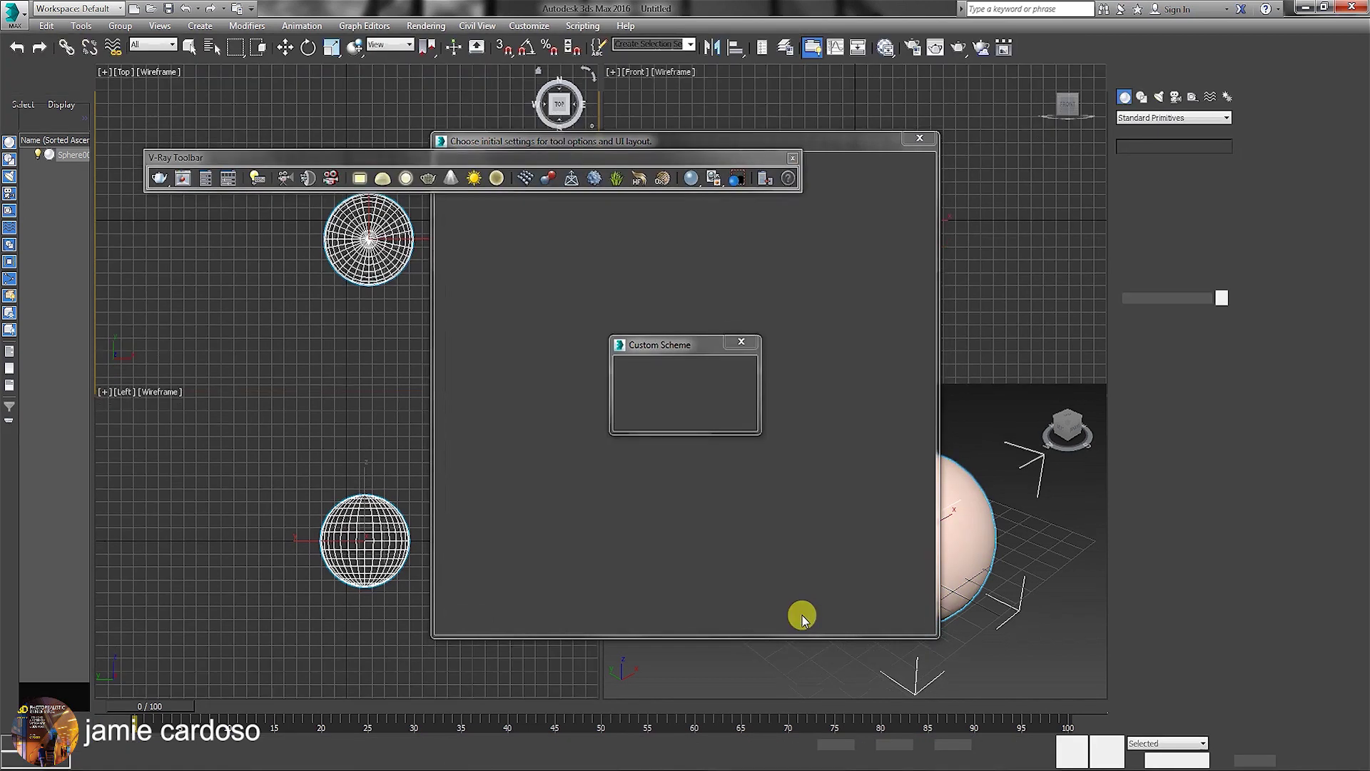
left_click(822, 447)
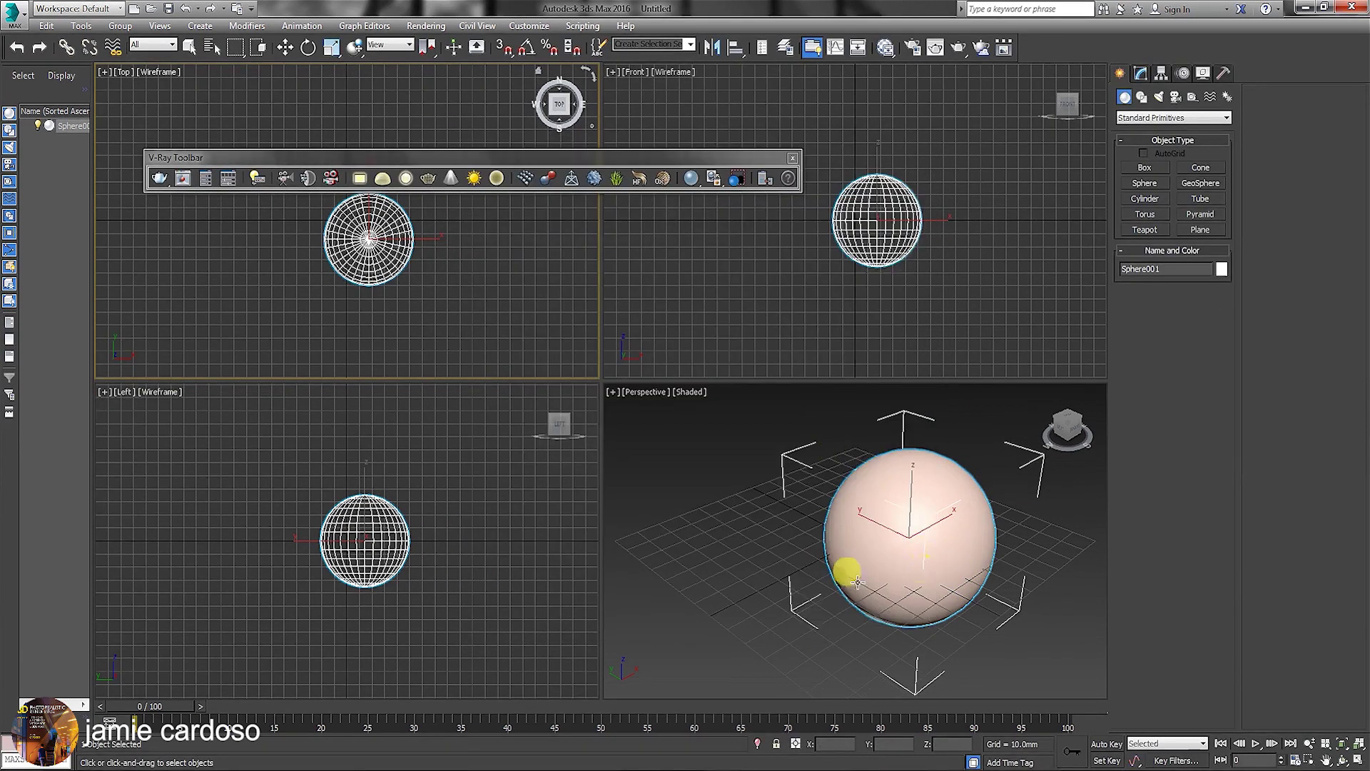
left_click_drag(725, 153, 716, 52)
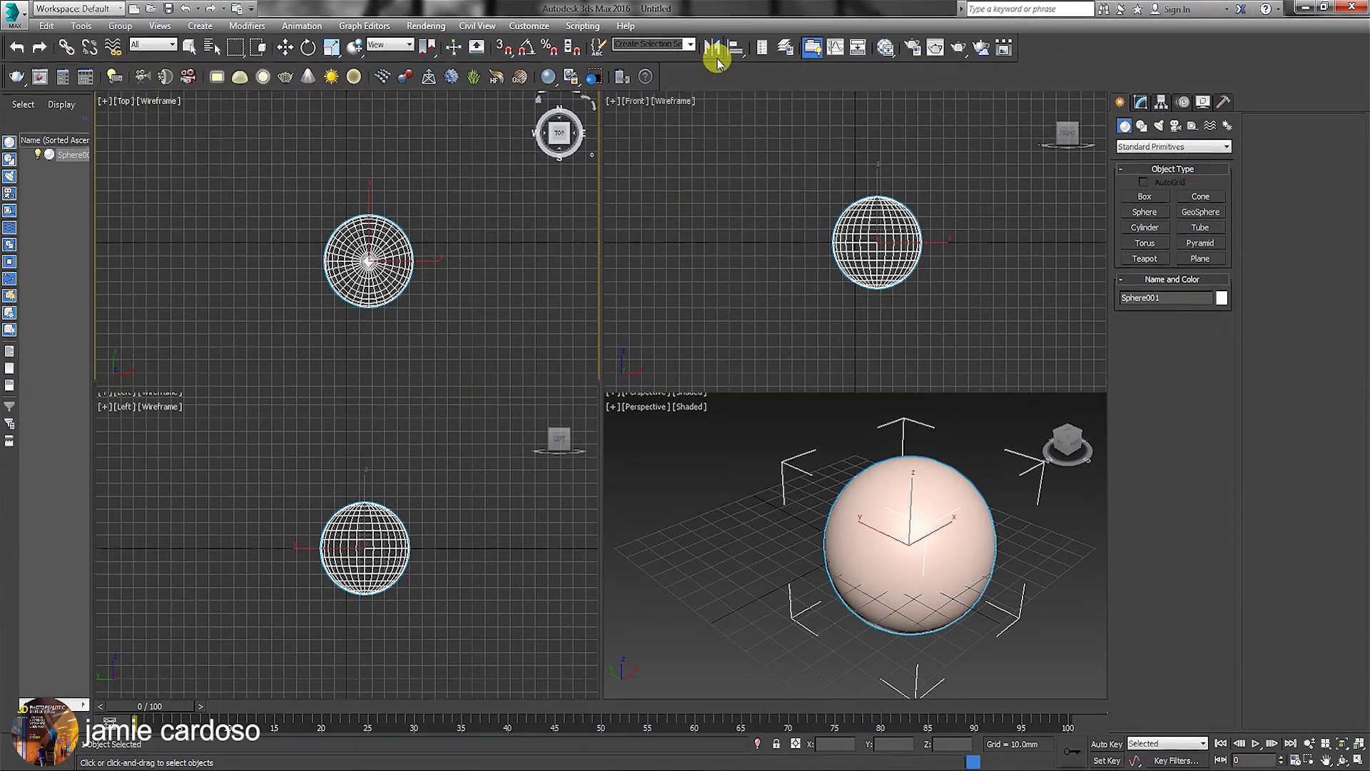
Check the context commands offered for the sphere in the Perspective view for V-Ray entries.
right_click(813, 526)
right_click(855, 529)
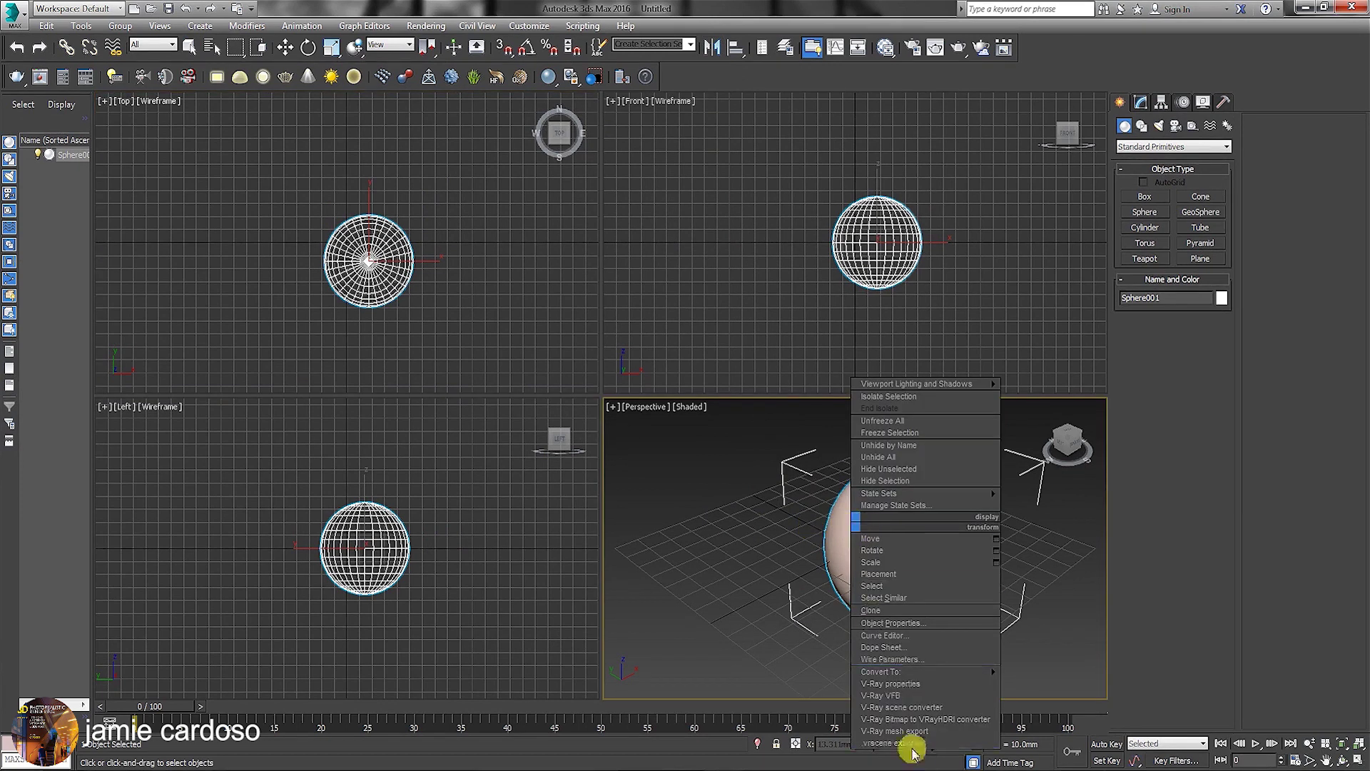
left_click(741, 5)
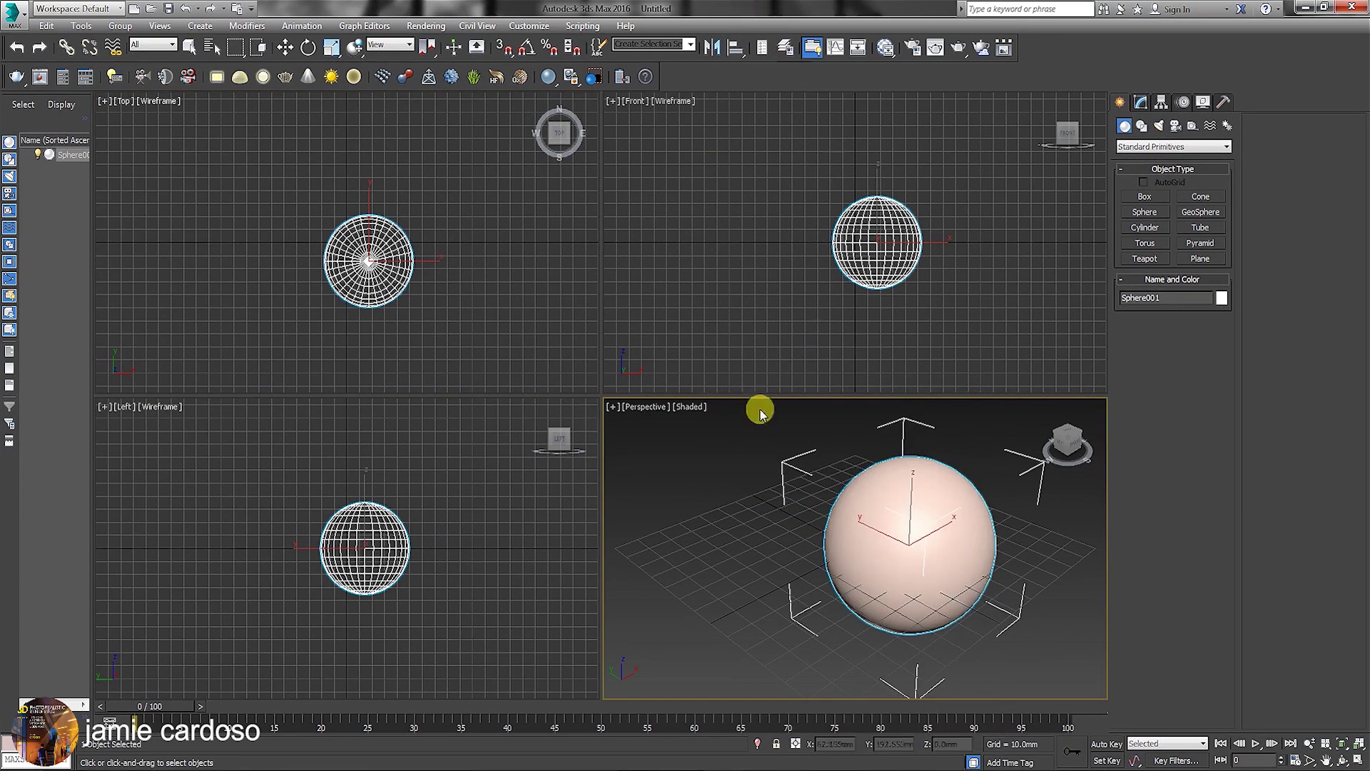
right_click(785, 502)
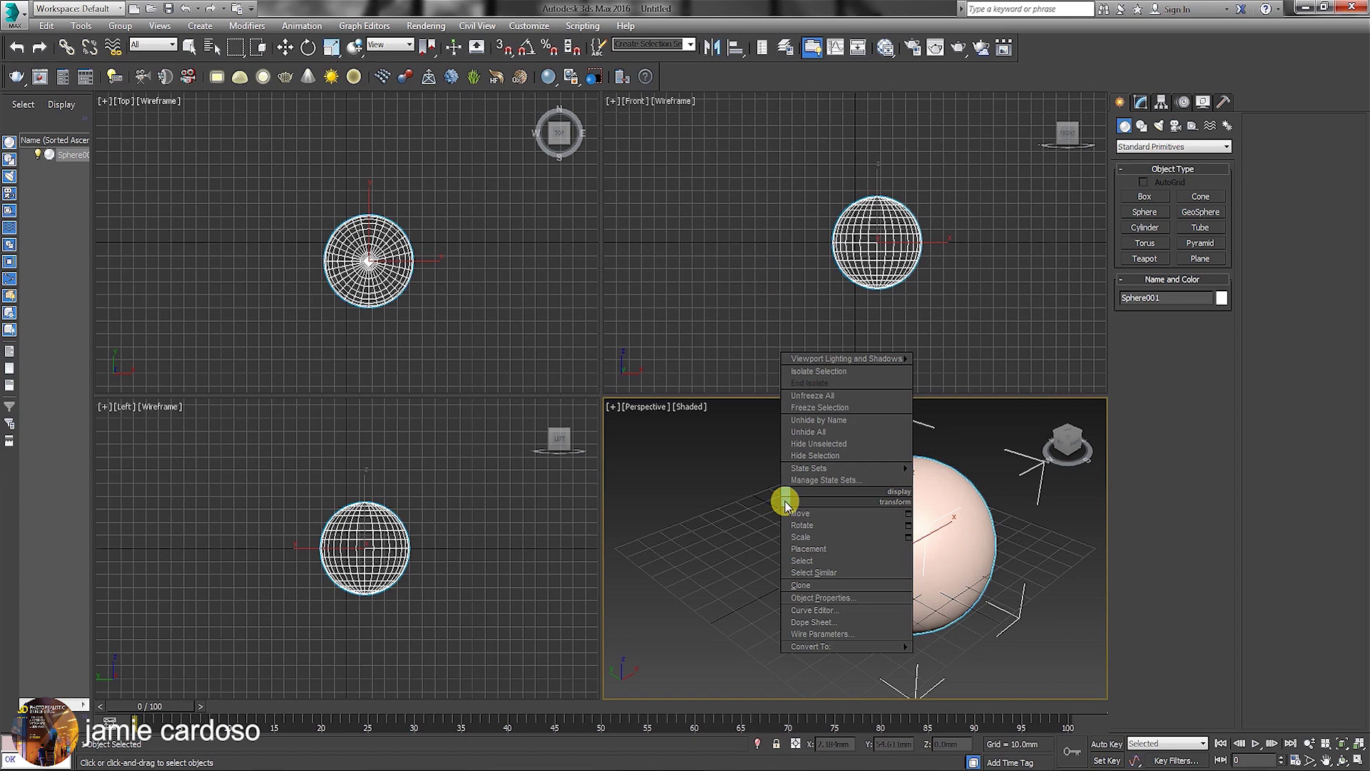
left_click(717, 7)
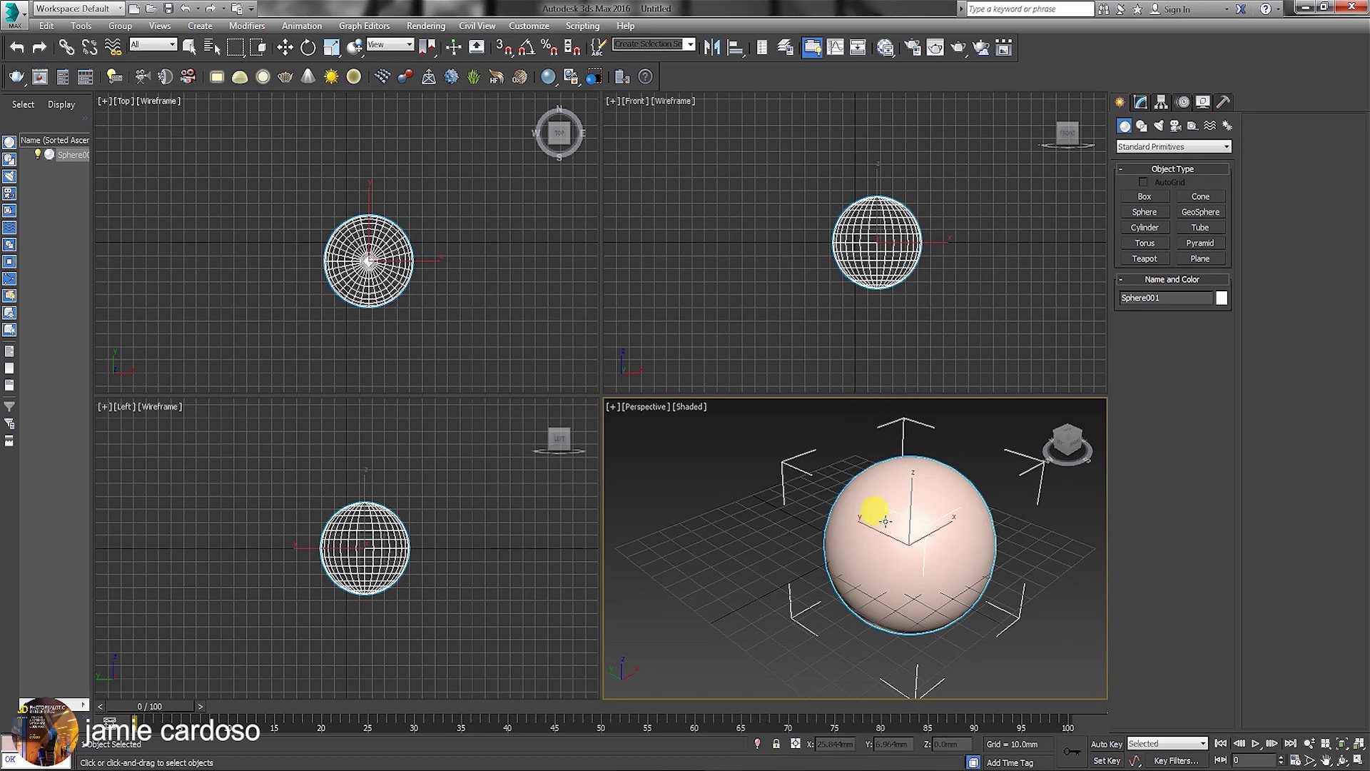
Run registervraymenus() in the MAXScript Listener, check the sphere's context commands for V-Ray entries, and move the Listener window clear of the Perspective view.
left_click(583, 26)
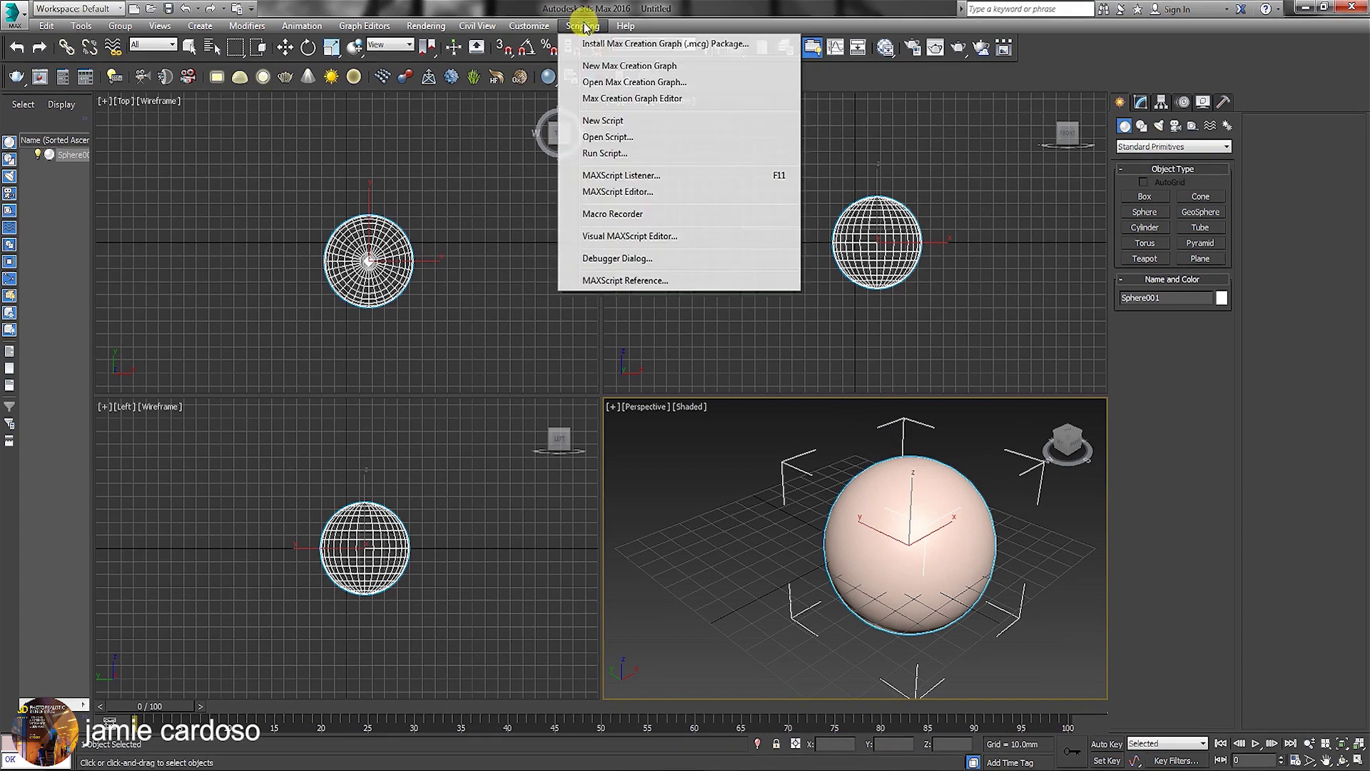
left_click(640, 181)
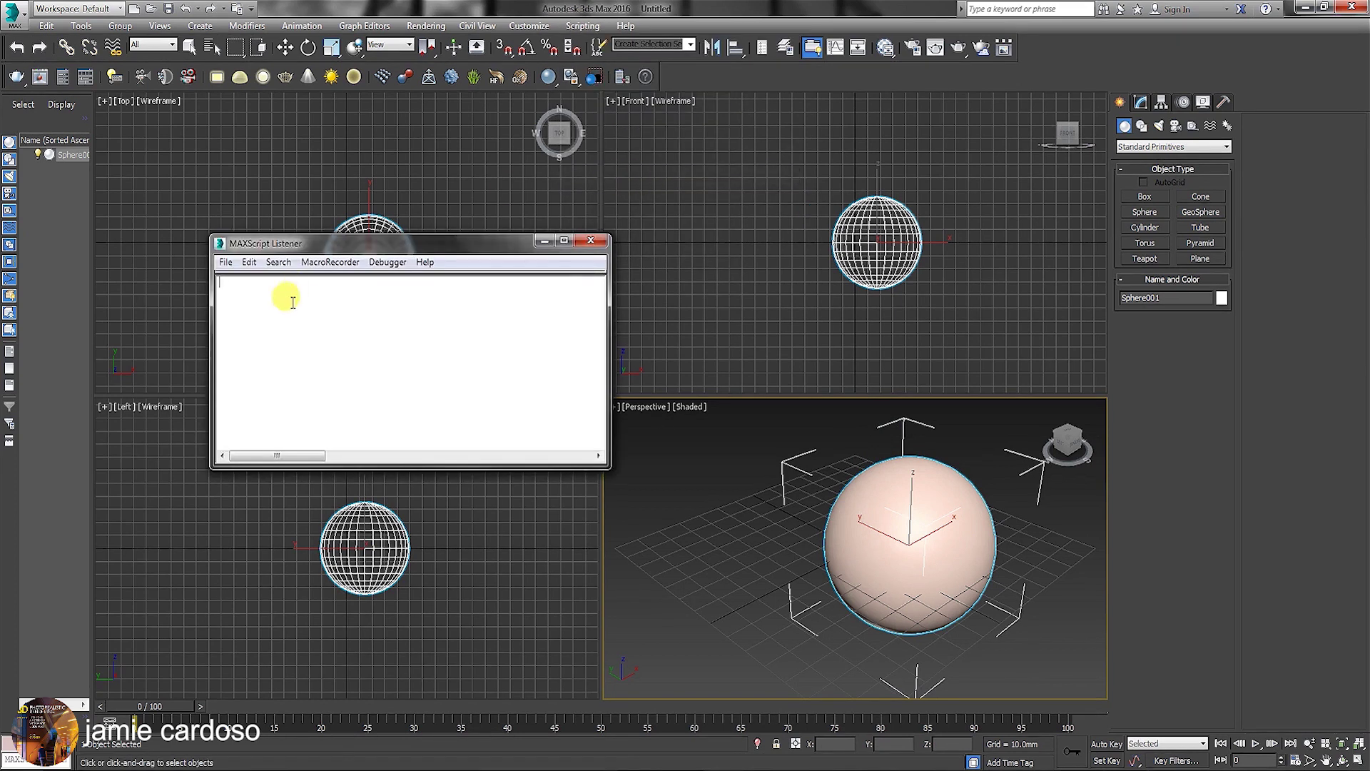
type("registervraymenus")
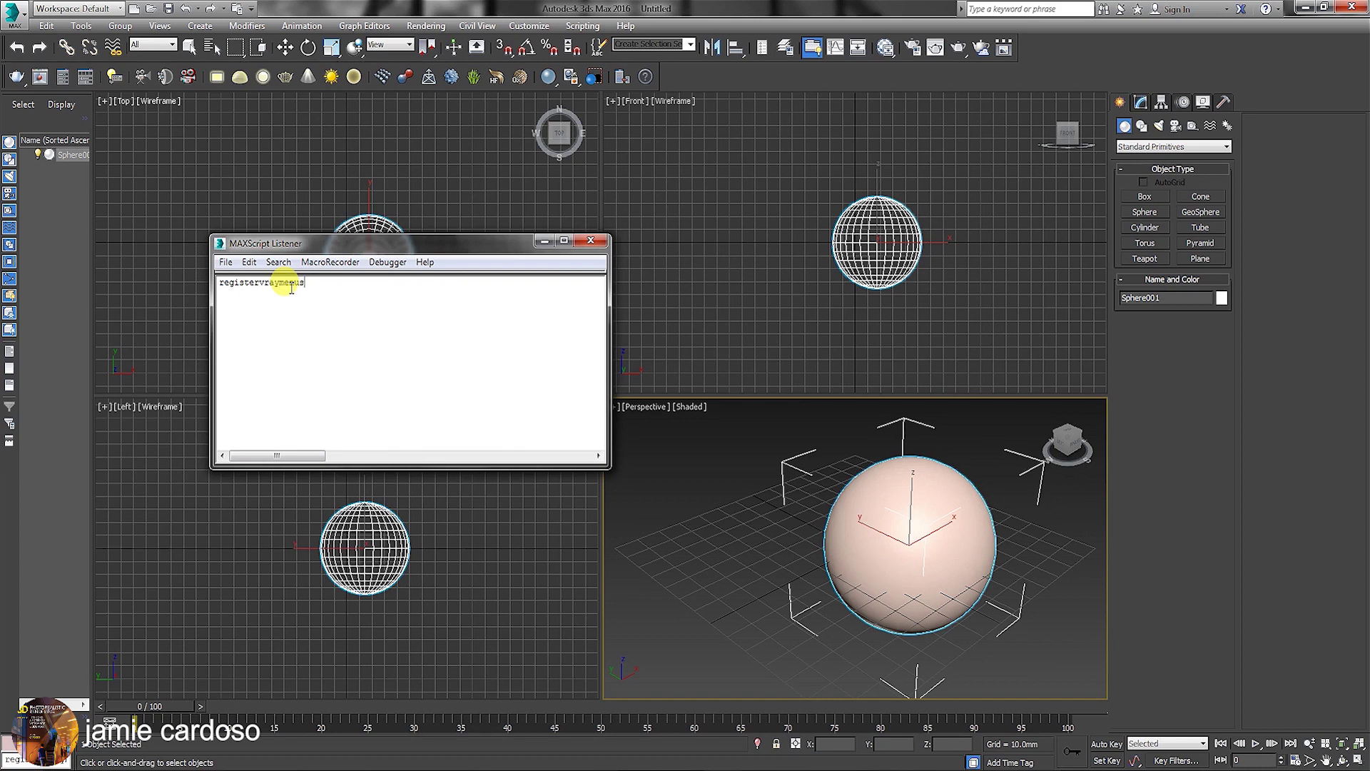
type("()")
key("Return")
right_click(821, 482)
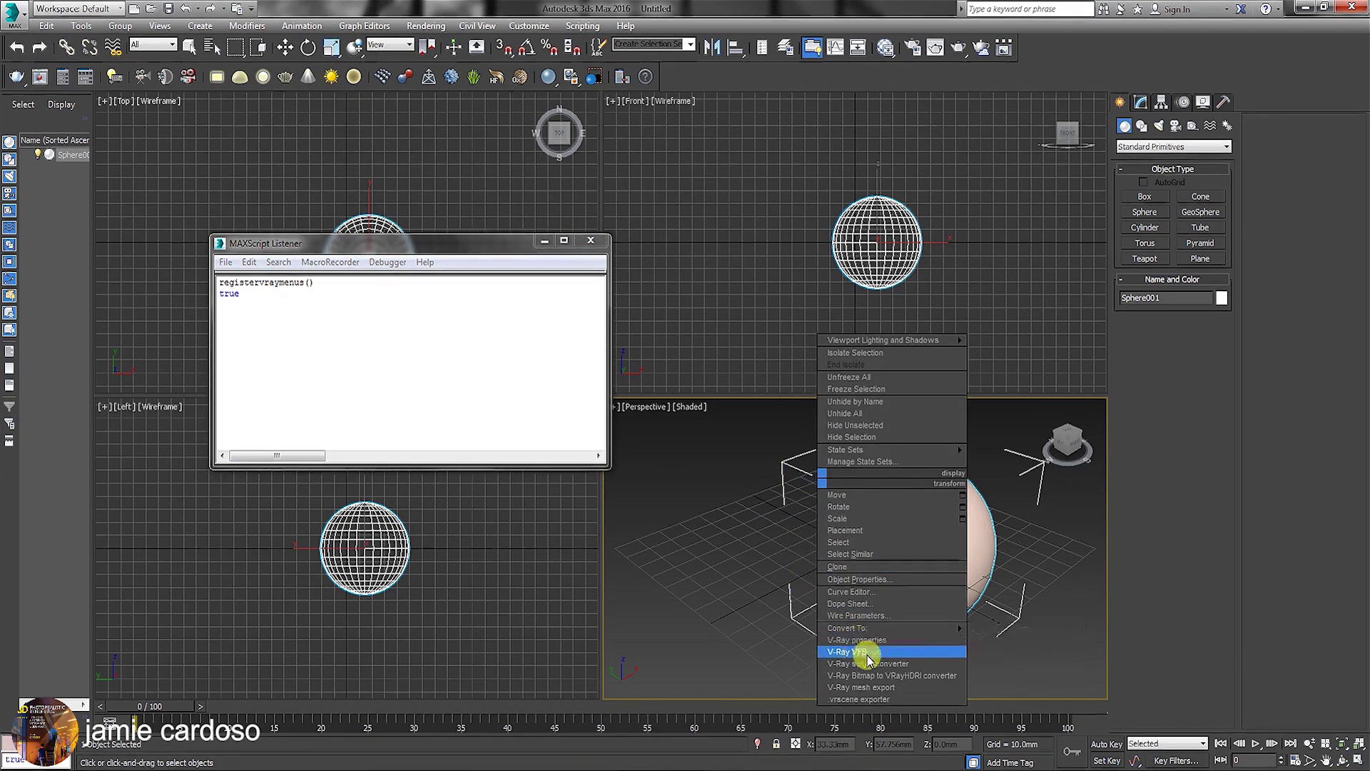
left_click_drag(480, 245, 312, 338)
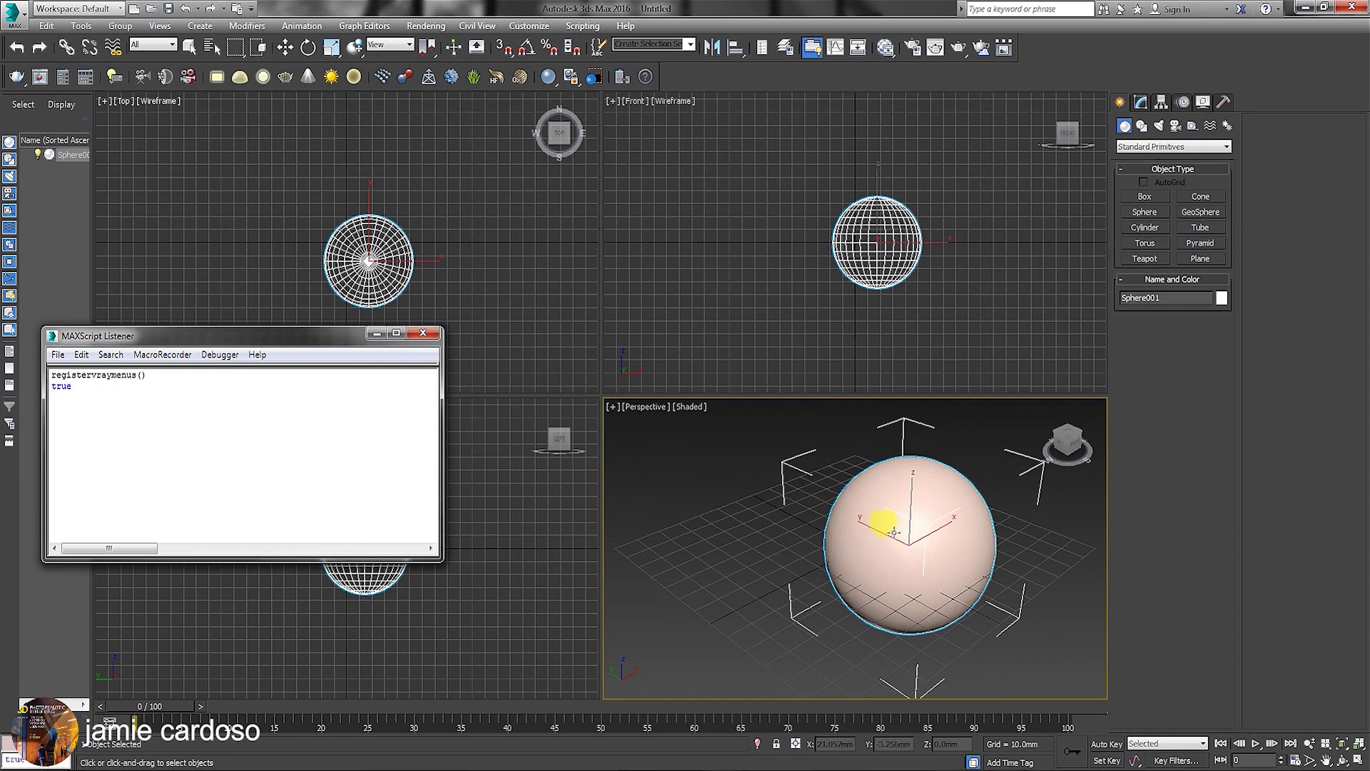
Review the matte and visibility options in the sphere's V-Ray object properties and close the dialog.
right_click(875, 508)
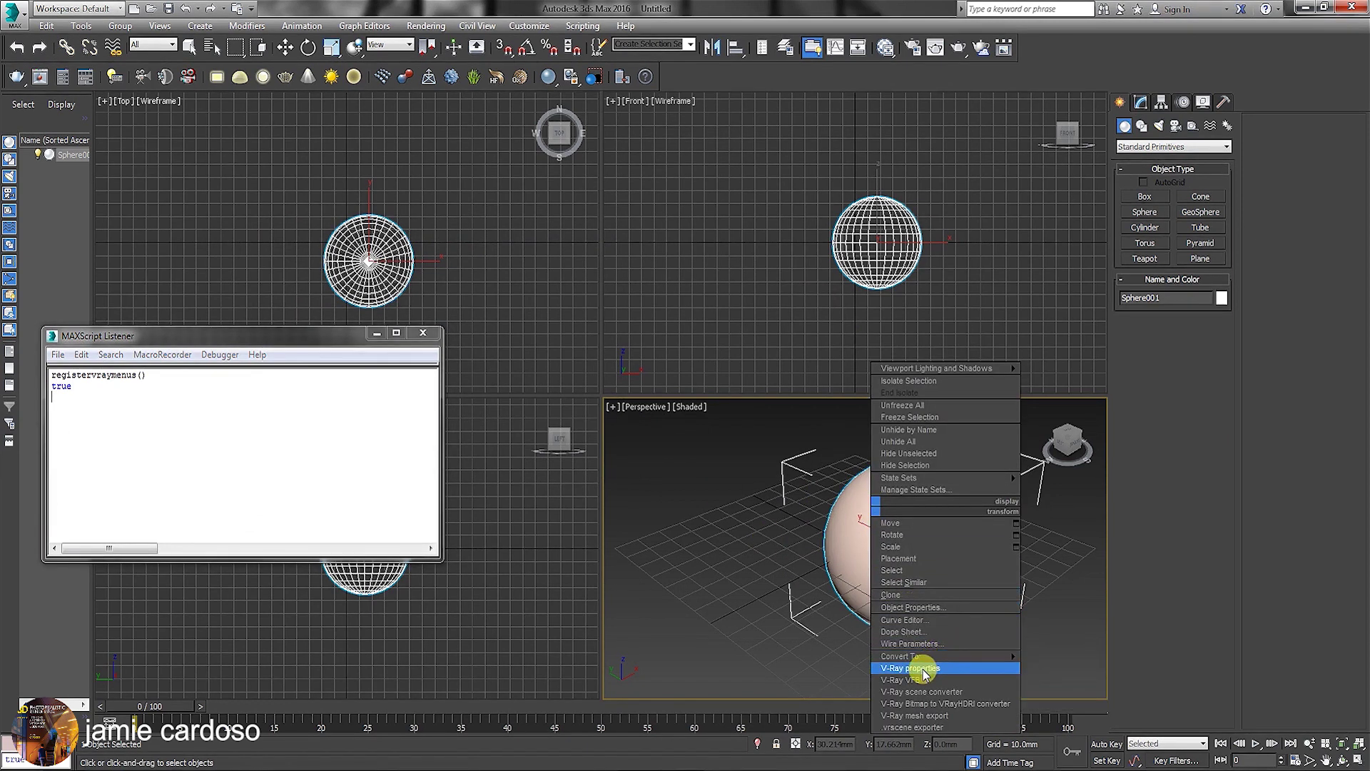
left_click(920, 668)
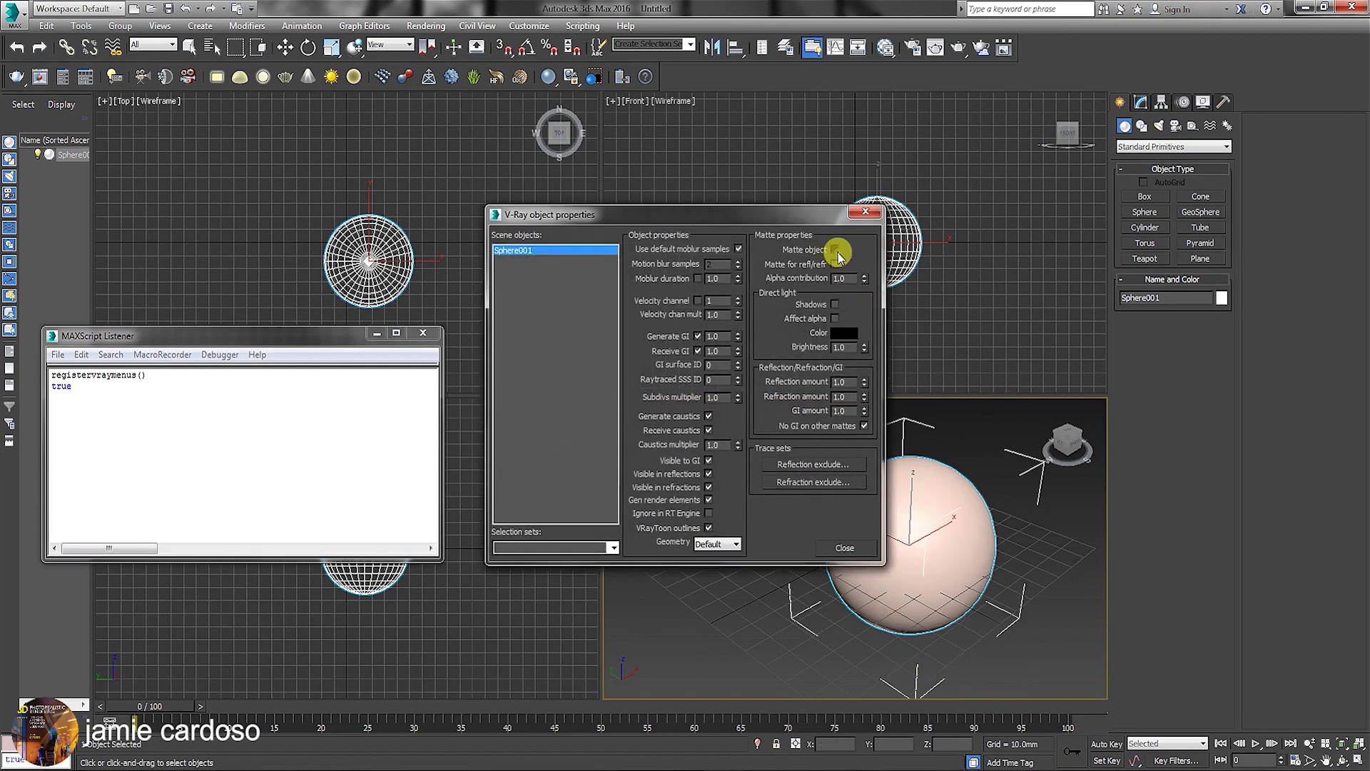
left_click(842, 278)
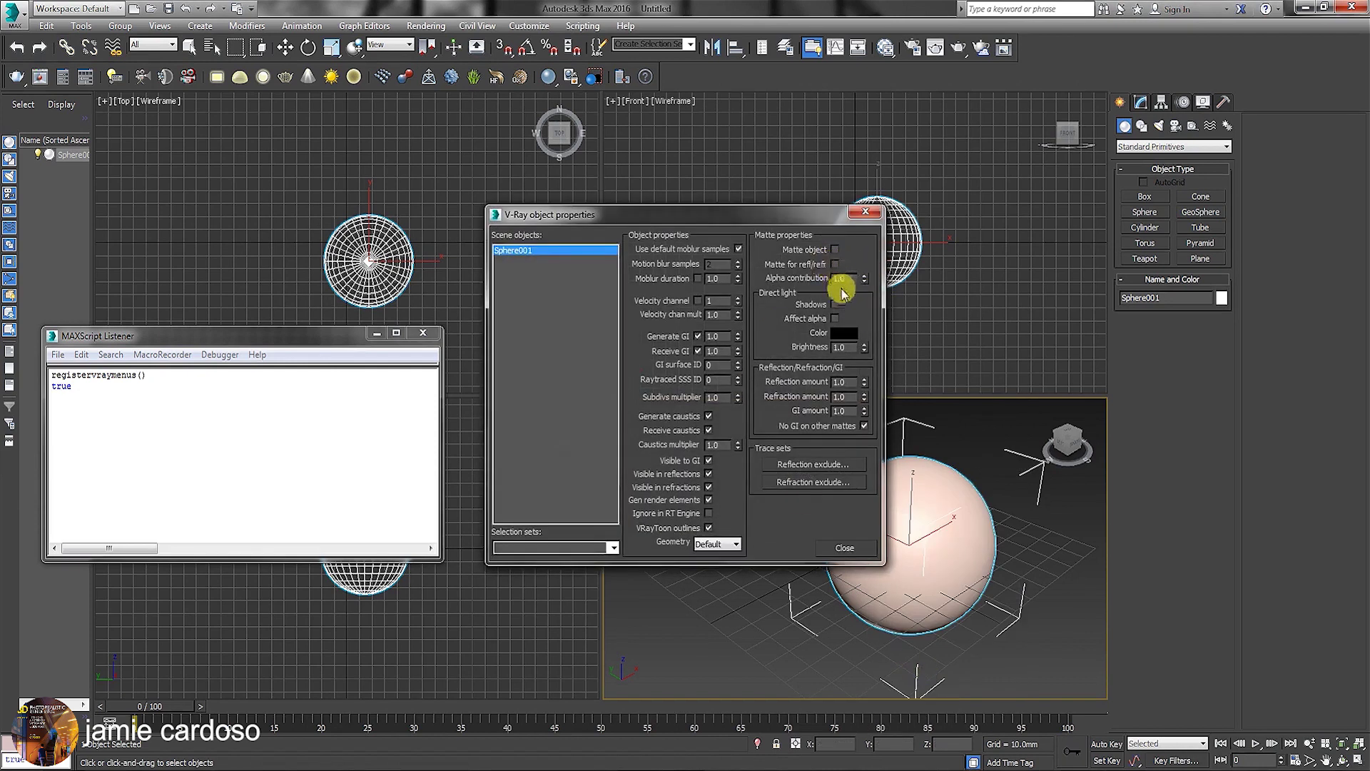
type("-1")
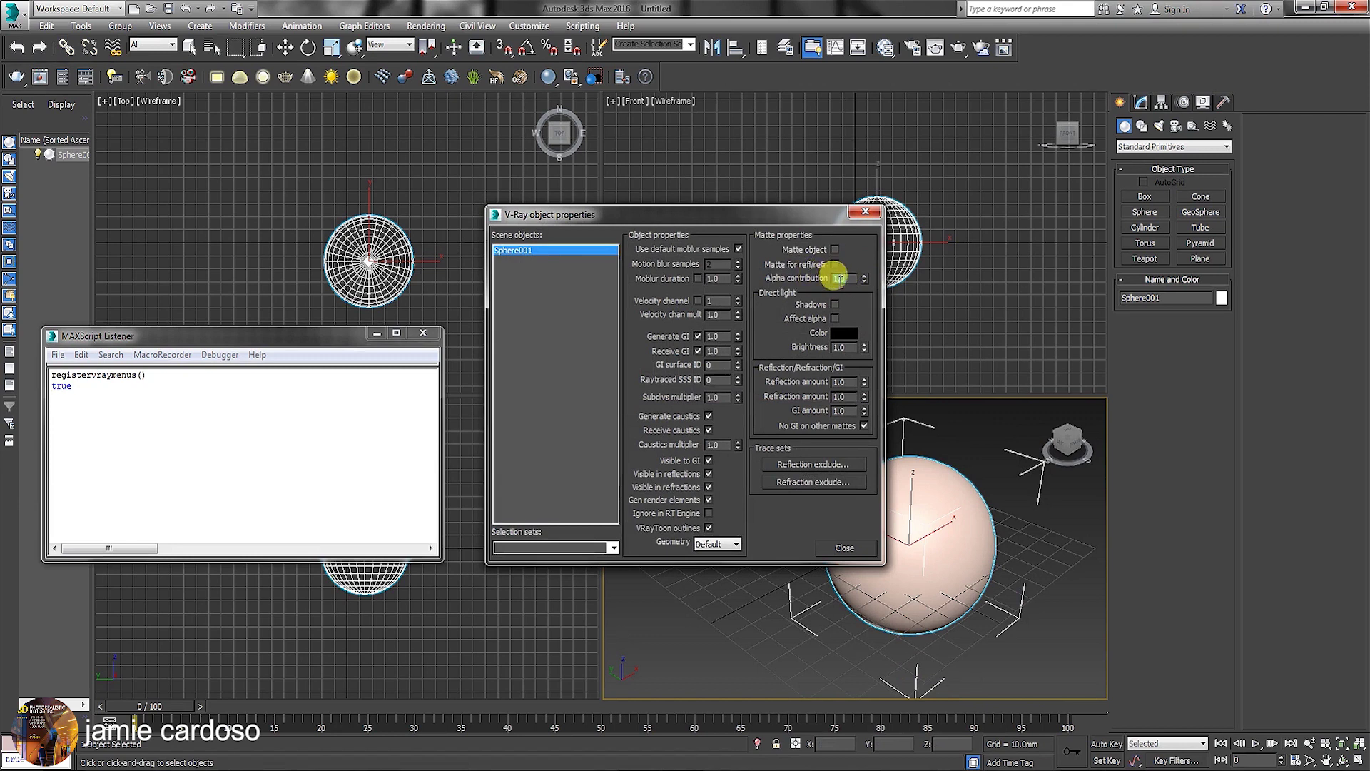
key("Return")
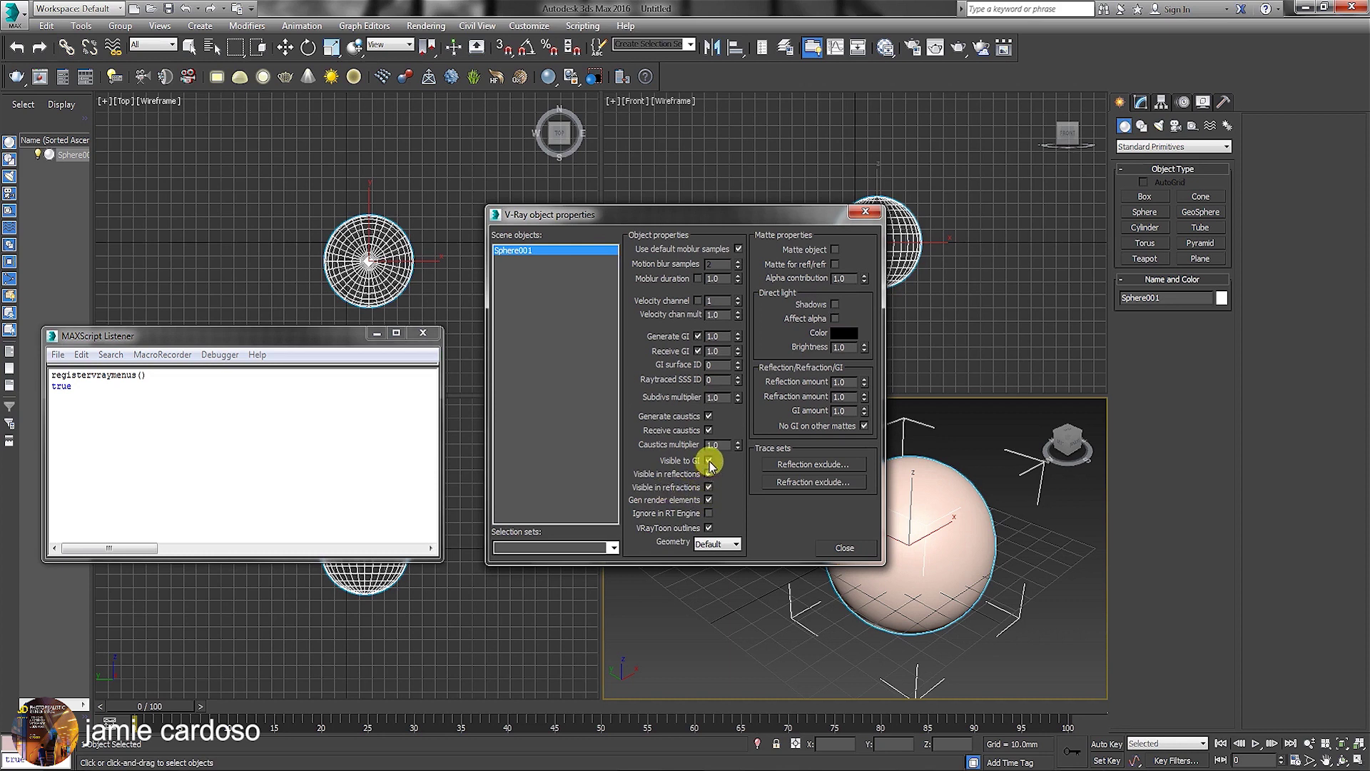
left_click(846, 548)
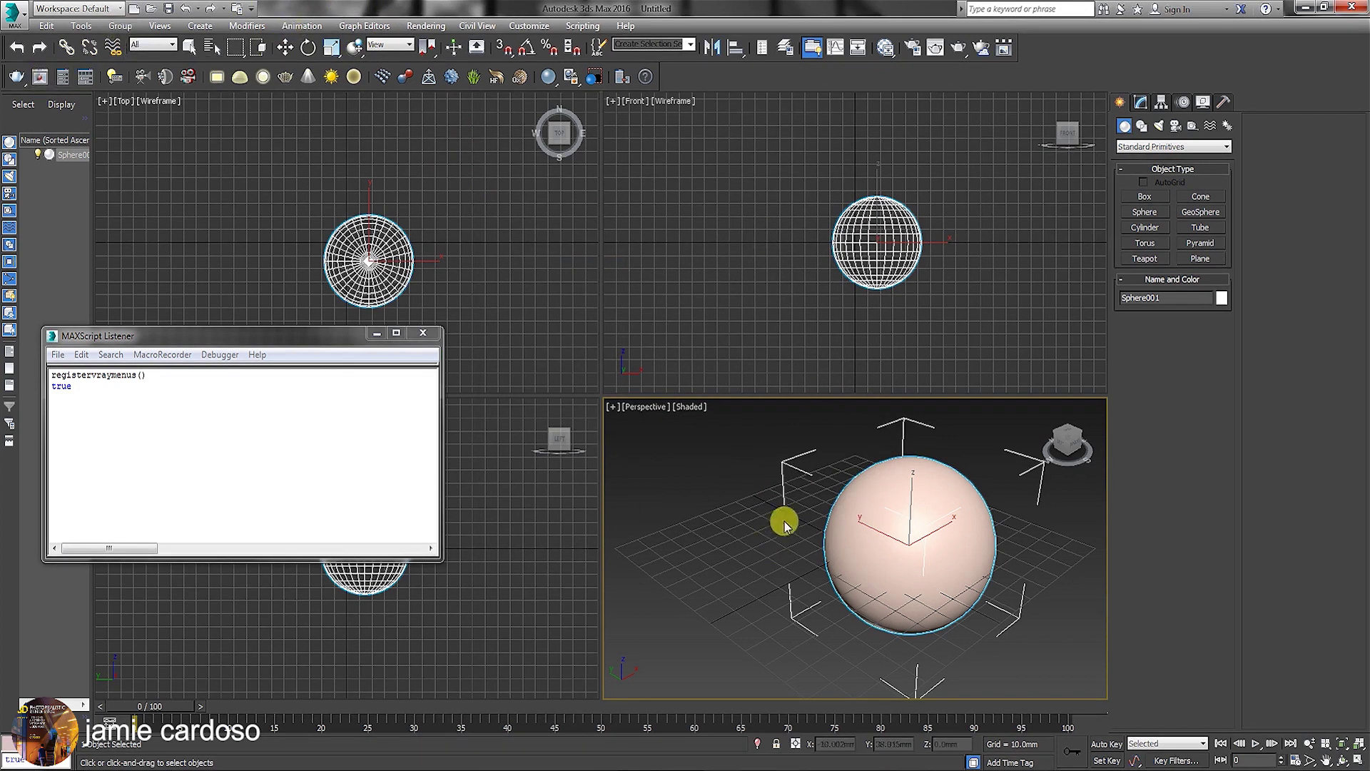
Open V-Ray mesh export for the sphere and review its options, including automatic proxy creation.
right_click(670, 497)
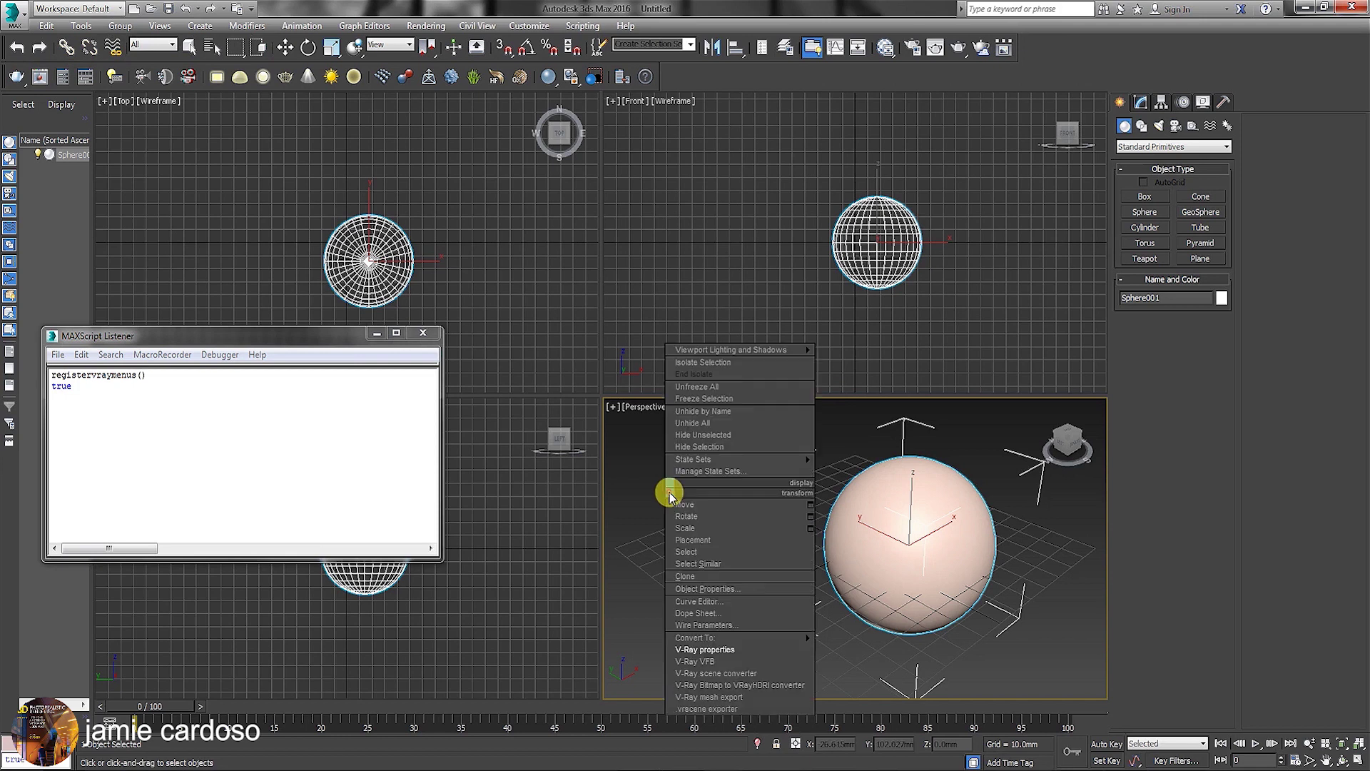
left_click(706, 697)
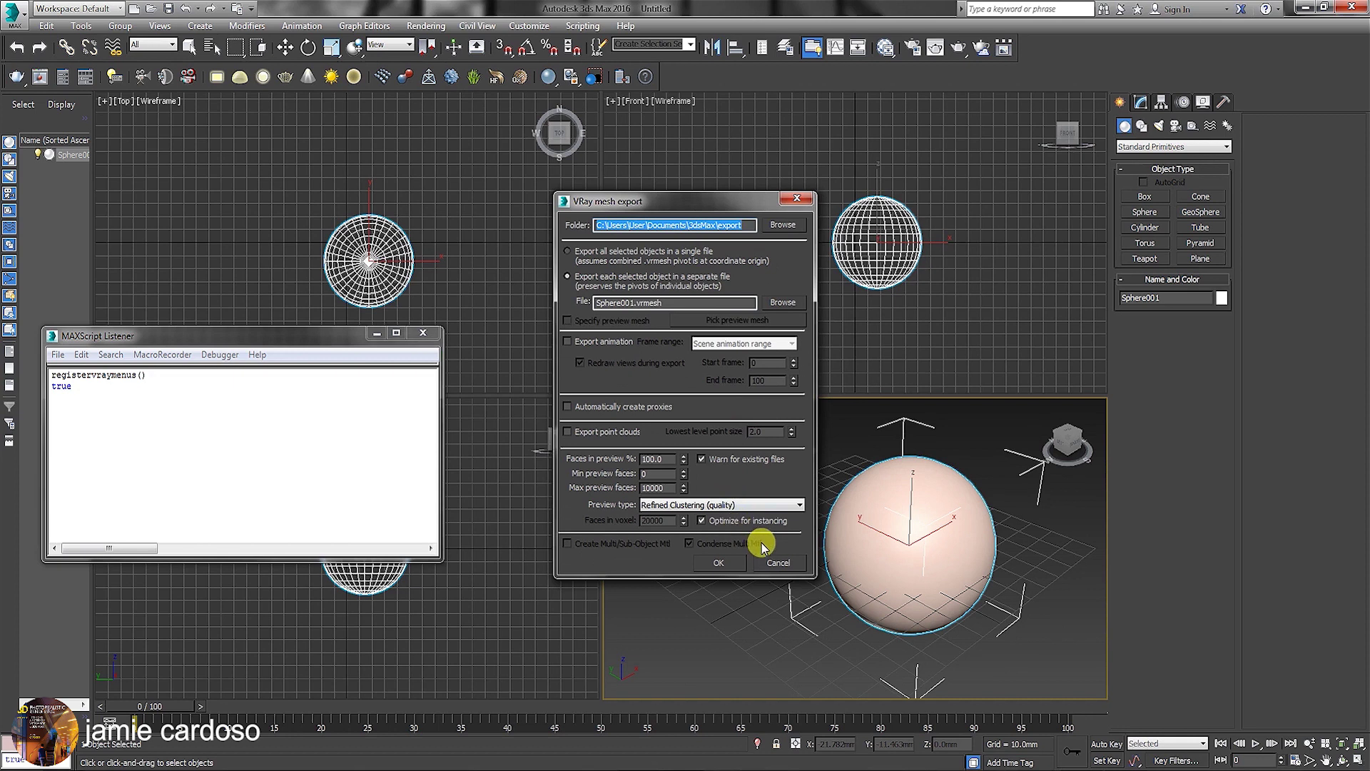
left_click(567, 407)
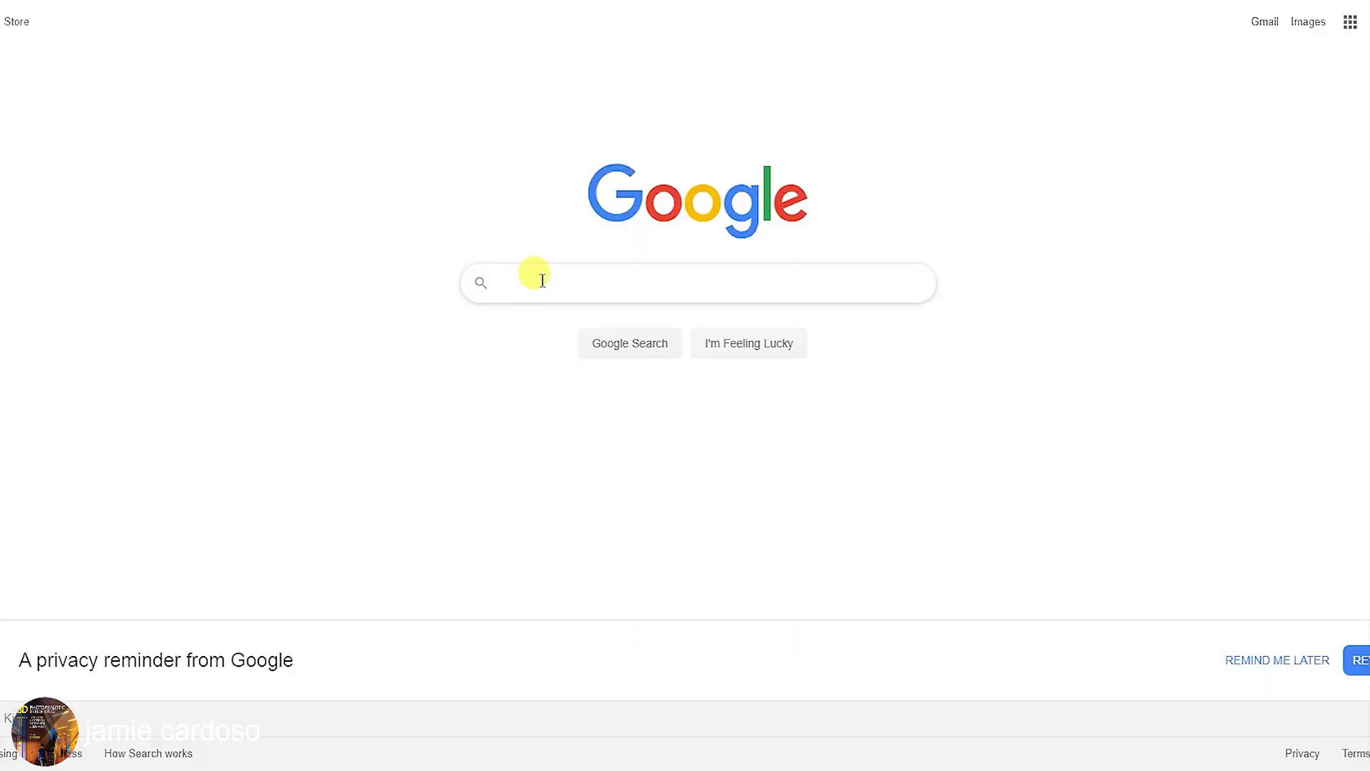
Switch to Google, search for the author's name, and browse the uploaded videos on their YouTube channel.
type("jamie cardoso")
key("Return")
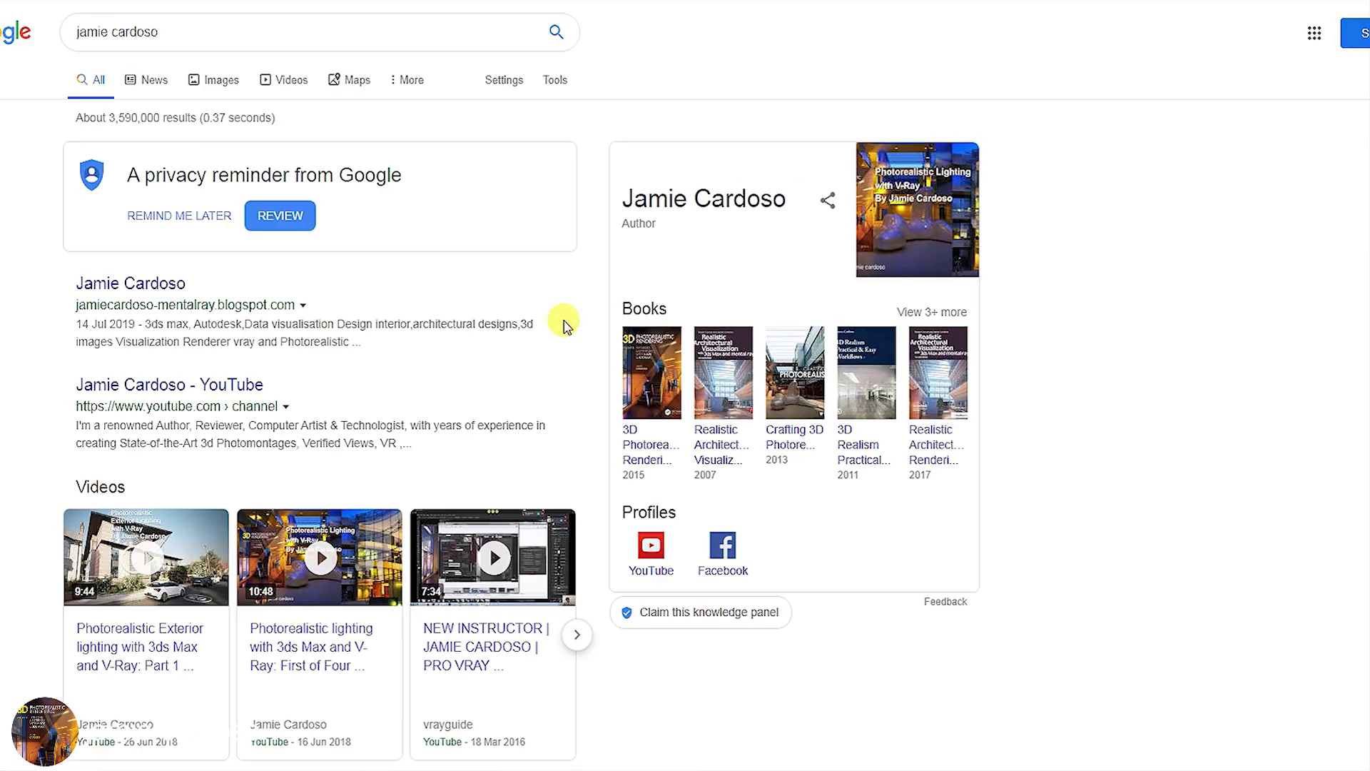
scroll(397, 332, "down", 3)
left_click(195, 216)
left_click(392, 361)
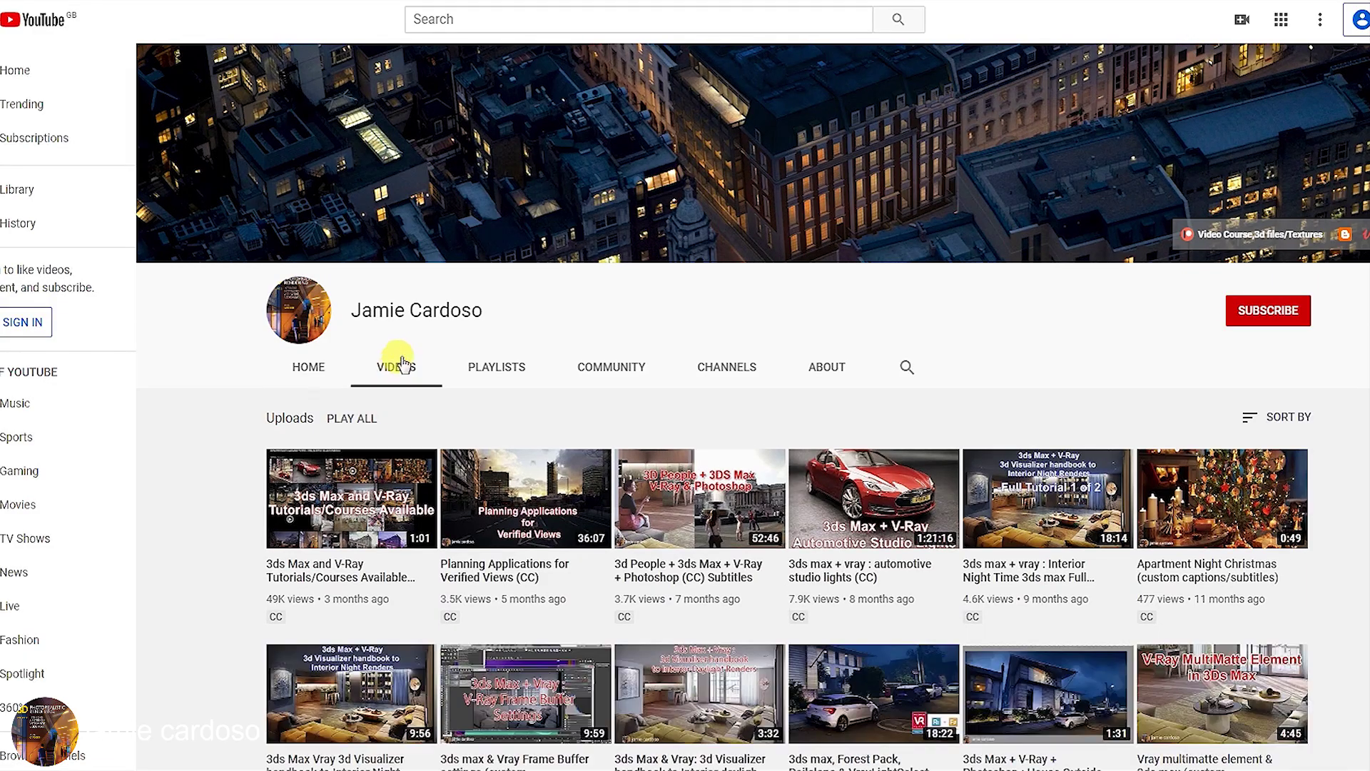
scroll(690, 549, "down", 3)
left_click(691, 550)
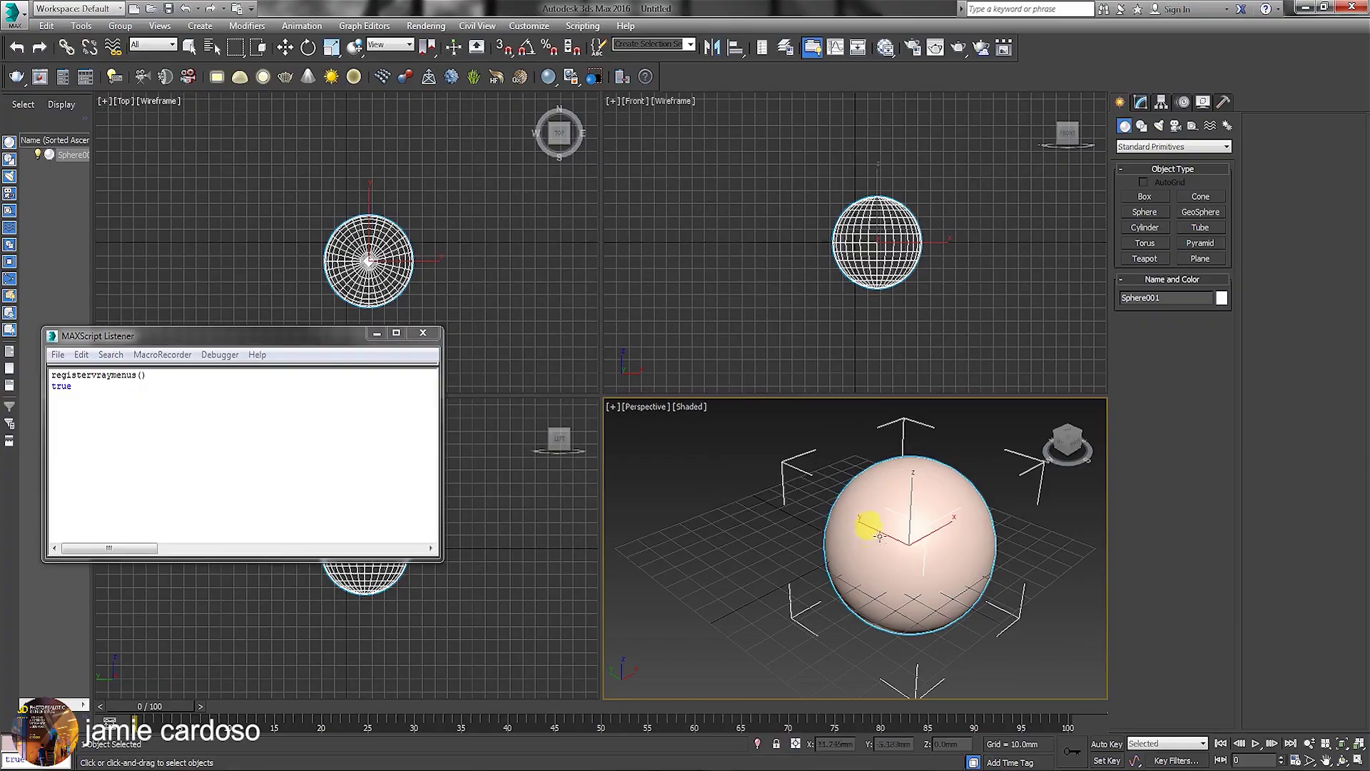
Run unregistervraymenus() in the MAXScript Listener by editing the existing command, then check the sphere's context commands for V-Ray entries.
right_click(734, 474)
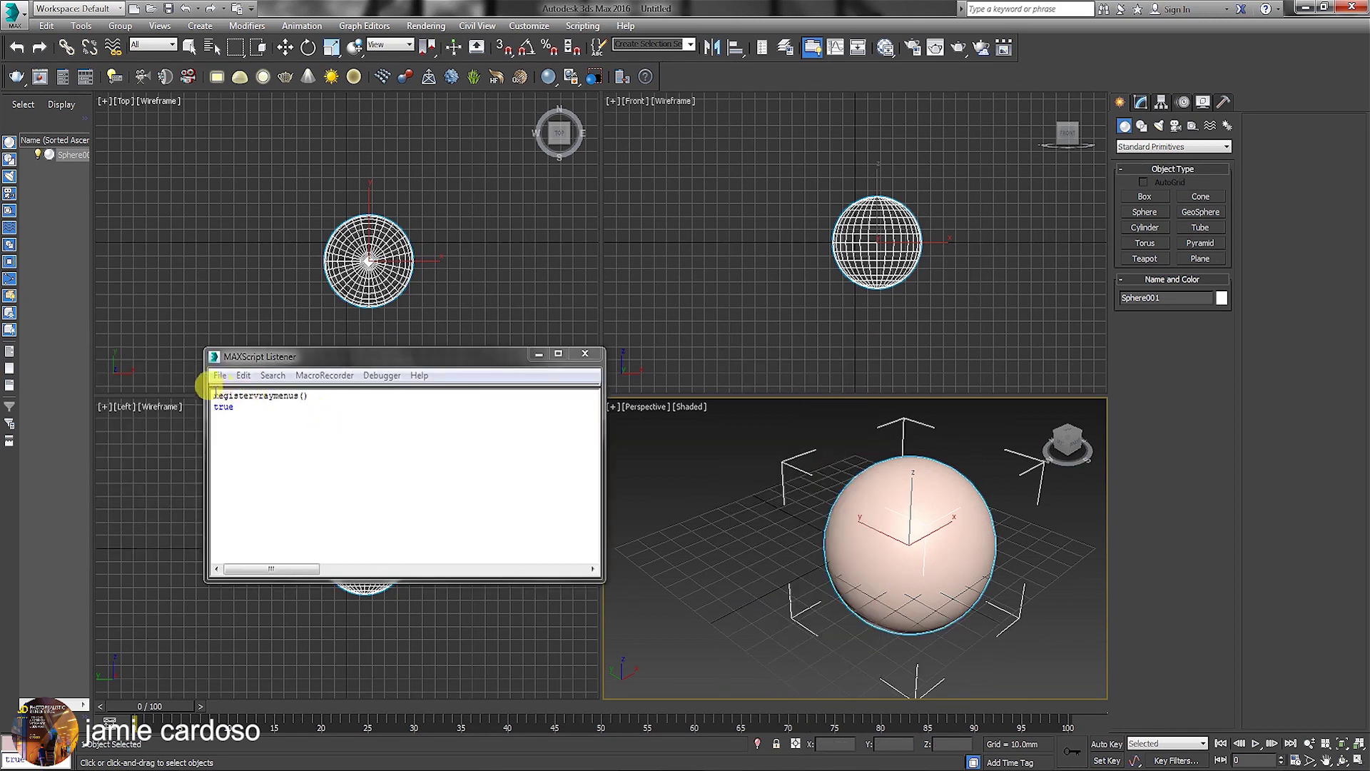
type("u")
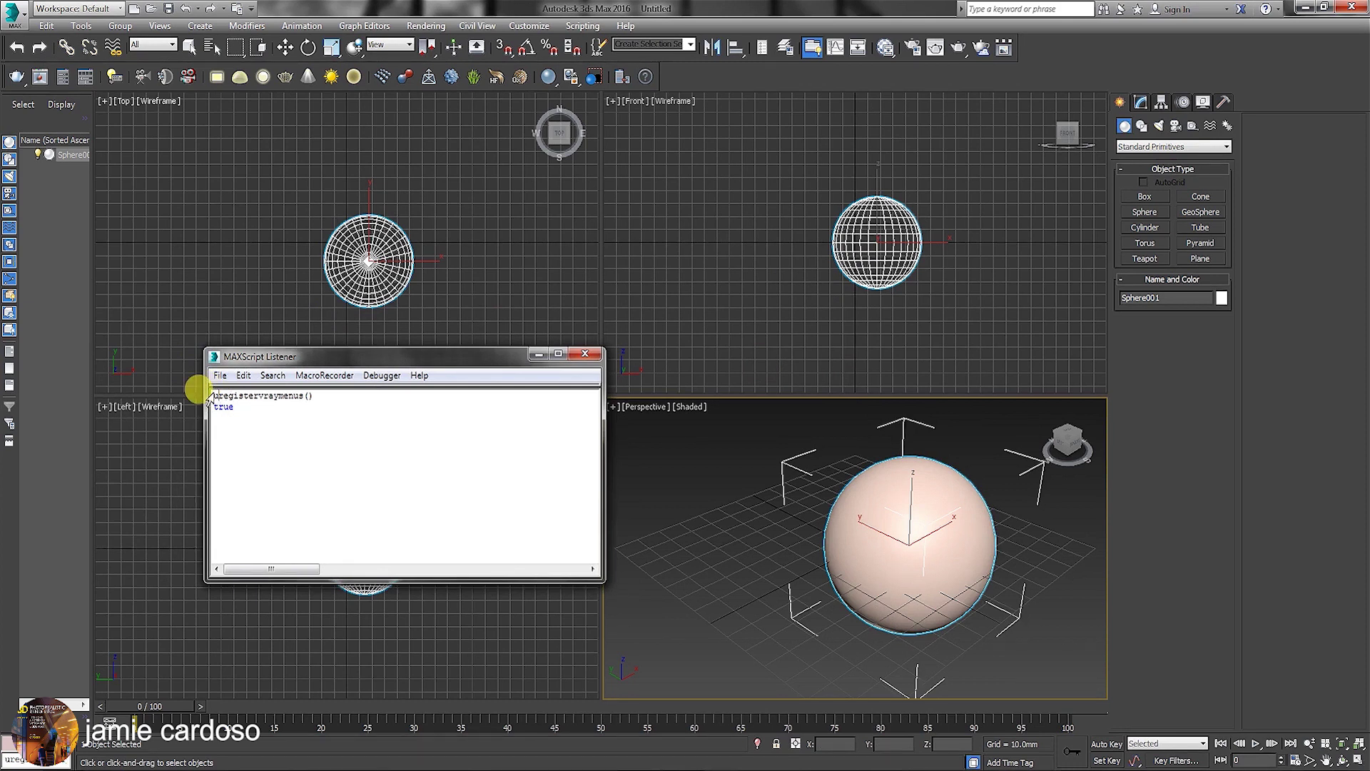
type("n")
left_click_drag(235, 407, 110, 409)
key("BackSpace")
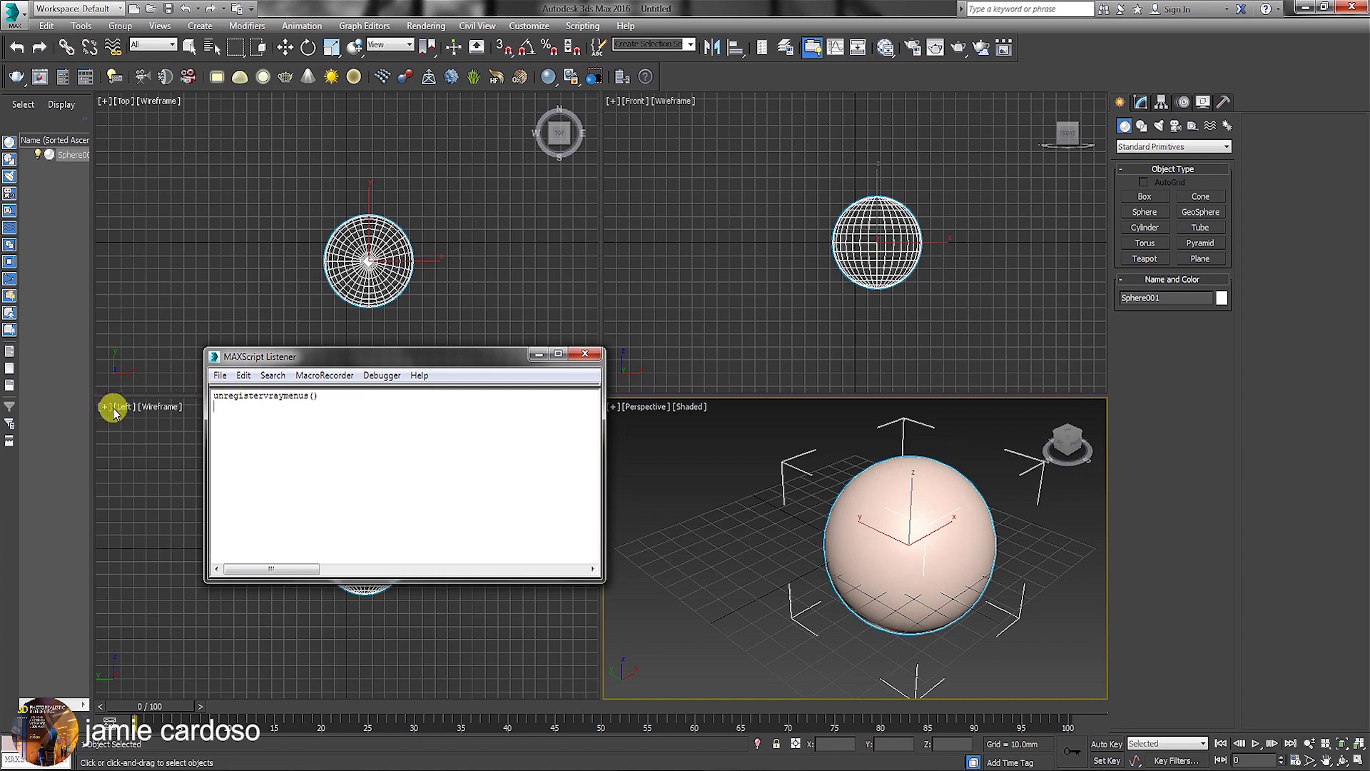
left_click(324, 396)
key("Return")
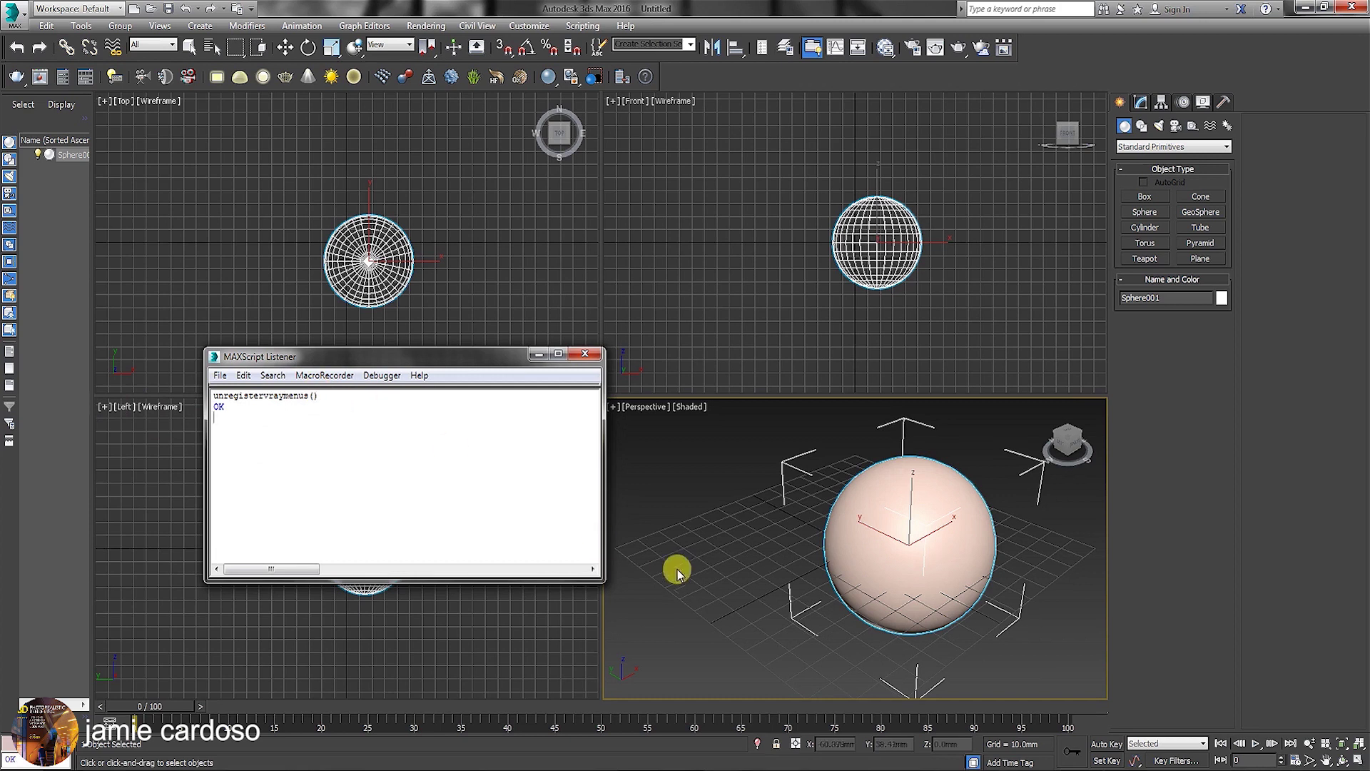
right_click(951, 513)
mouse_move(859, 665)
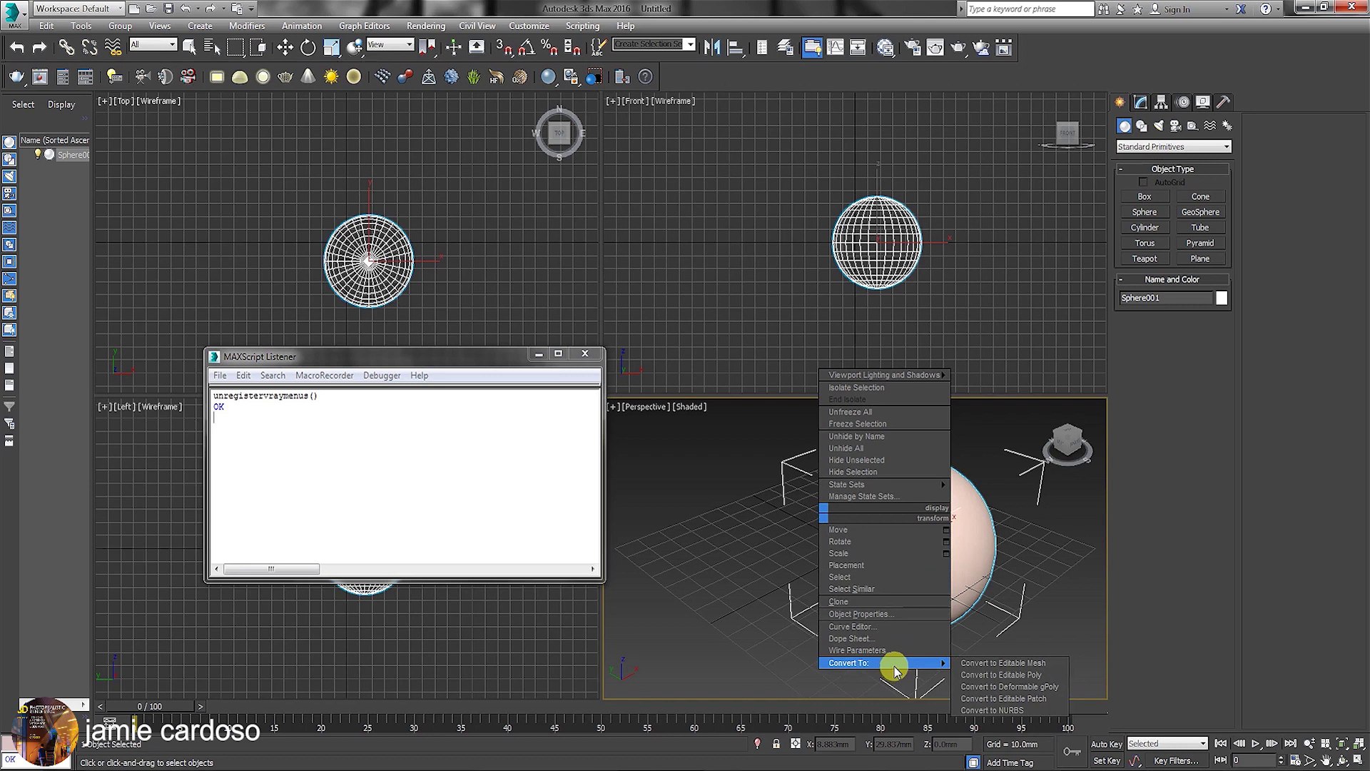
Change the Listener command back to registervraymenus(), run it, and recheck the sphere's context commands, choosing V-Ray VFB.
double_click(219, 406)
key("BackSpace")
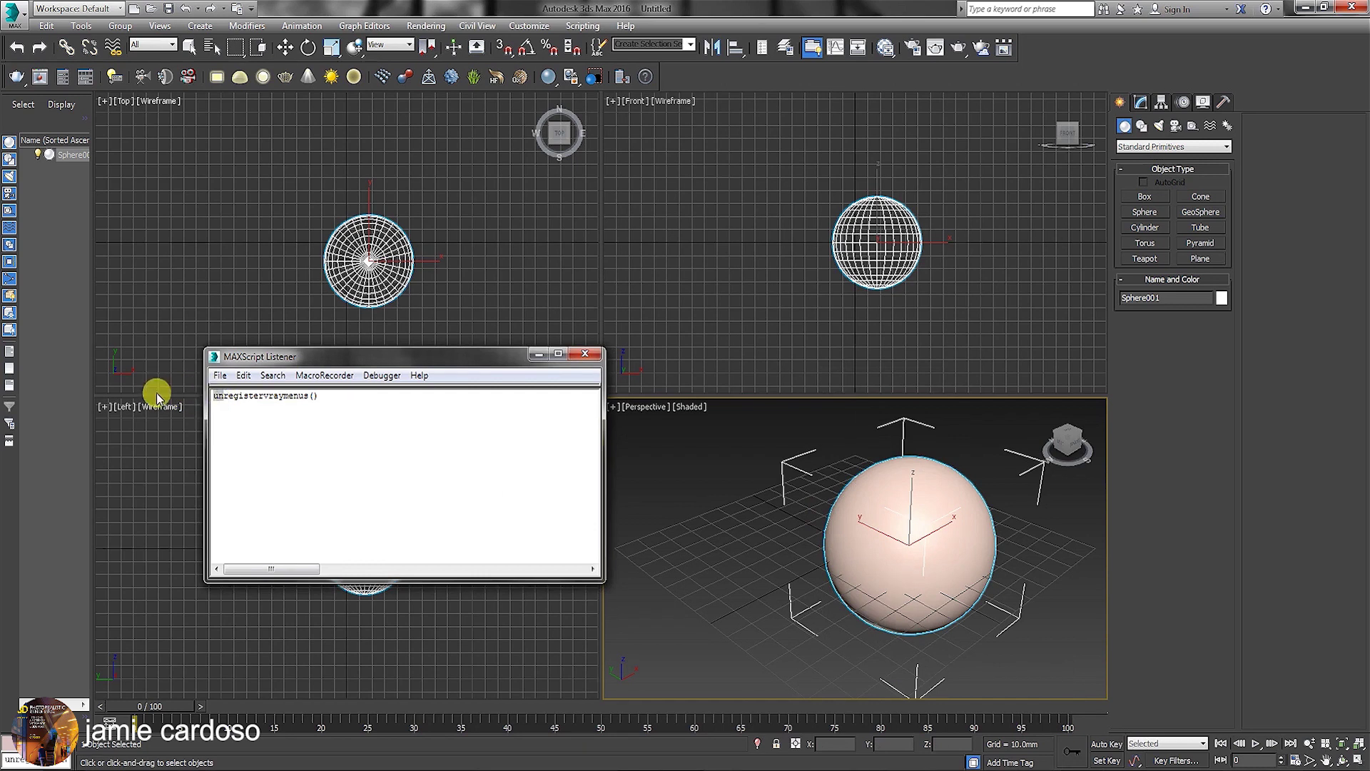
key("BackSpace")
key("BackSpace")
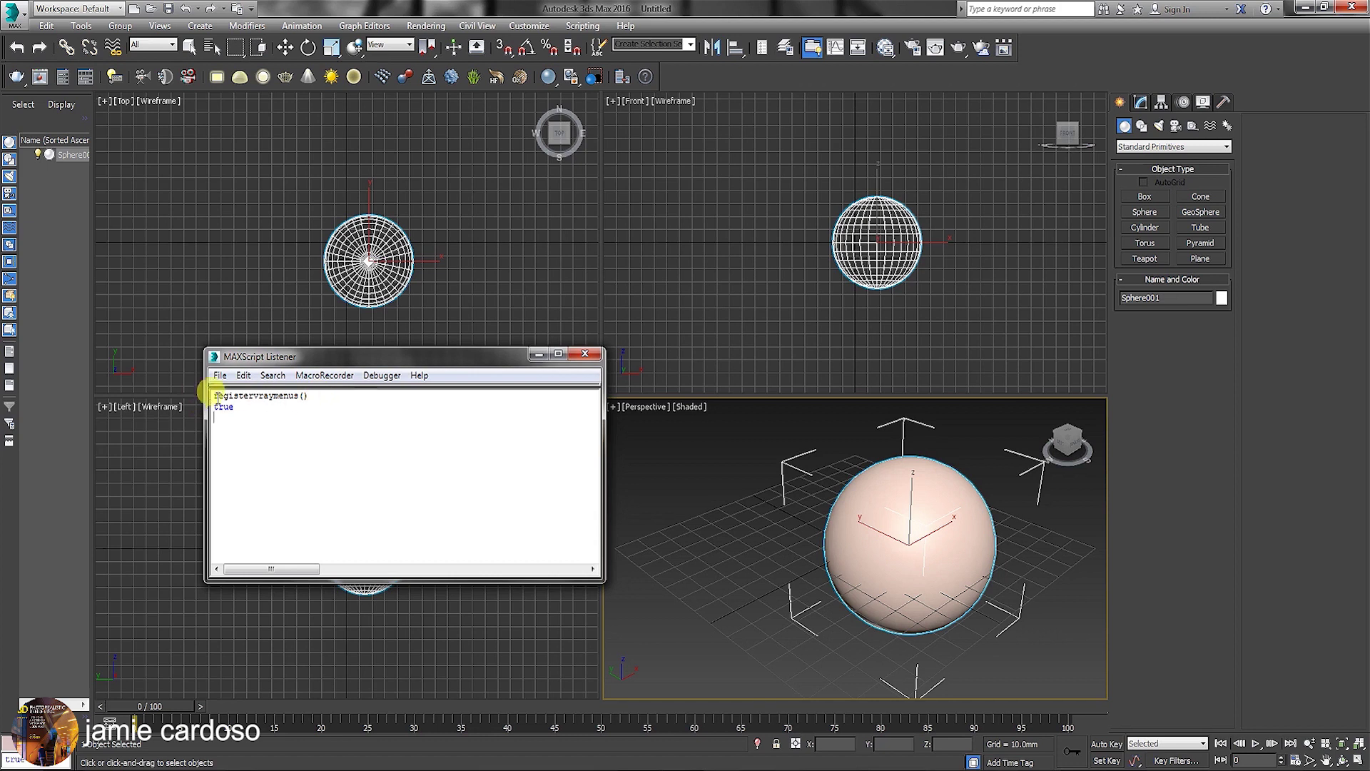
left_click_drag(207, 405, 318, 407)
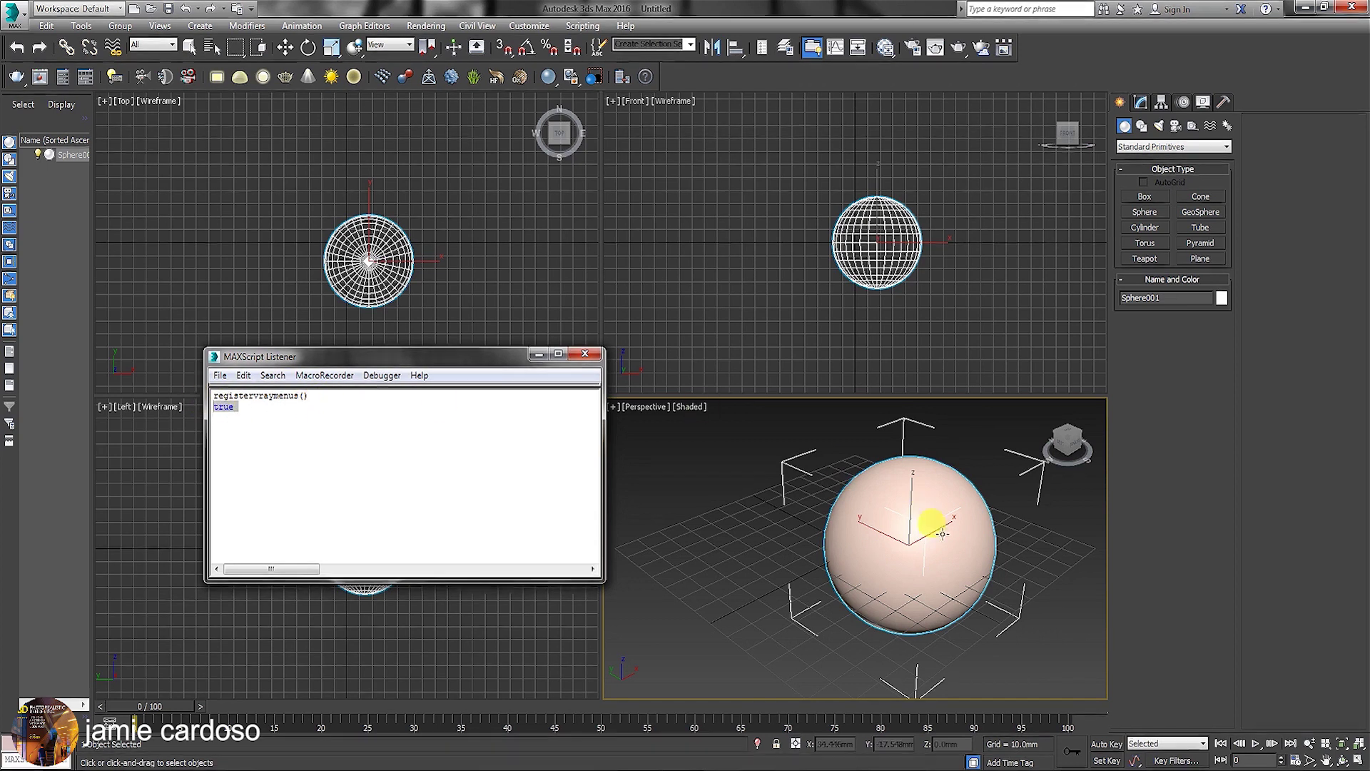
right_click(805, 504)
mouse_move(849, 653)
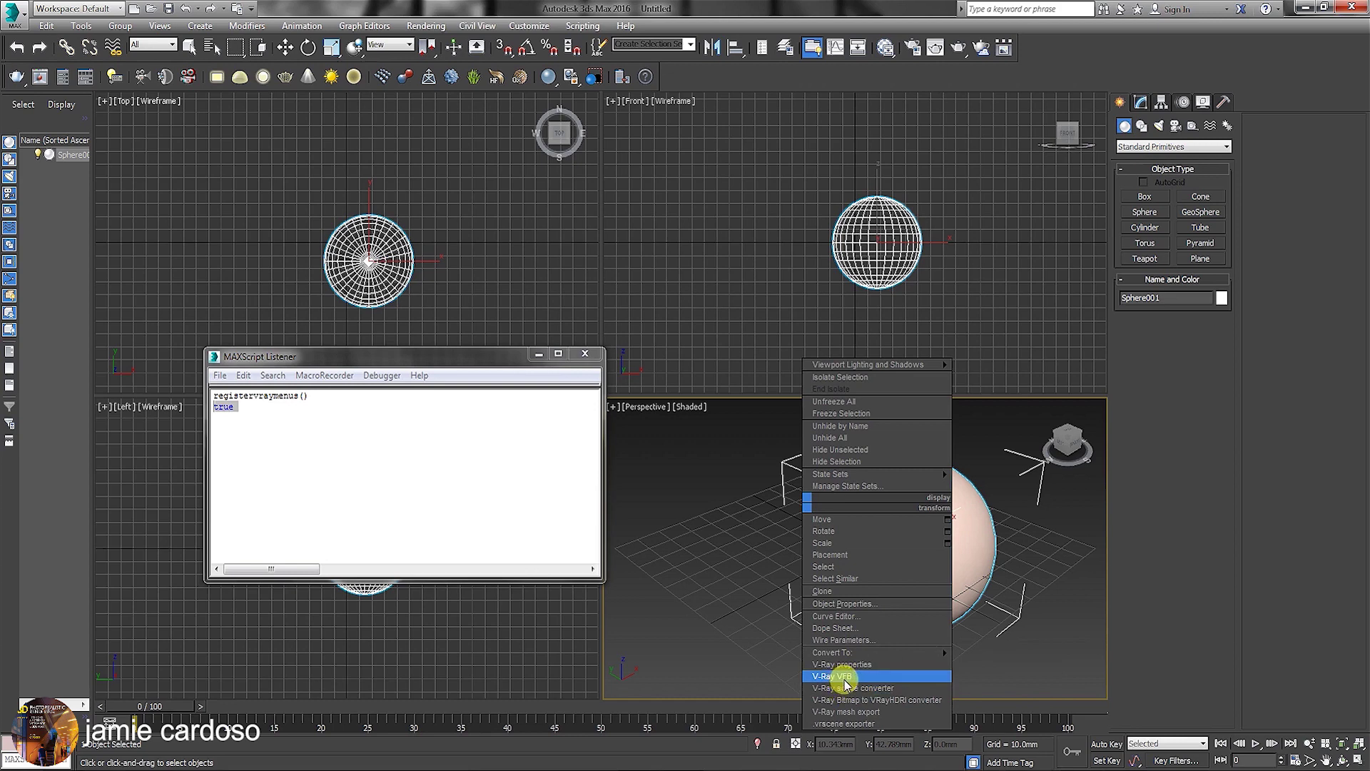
left_click(846, 677)
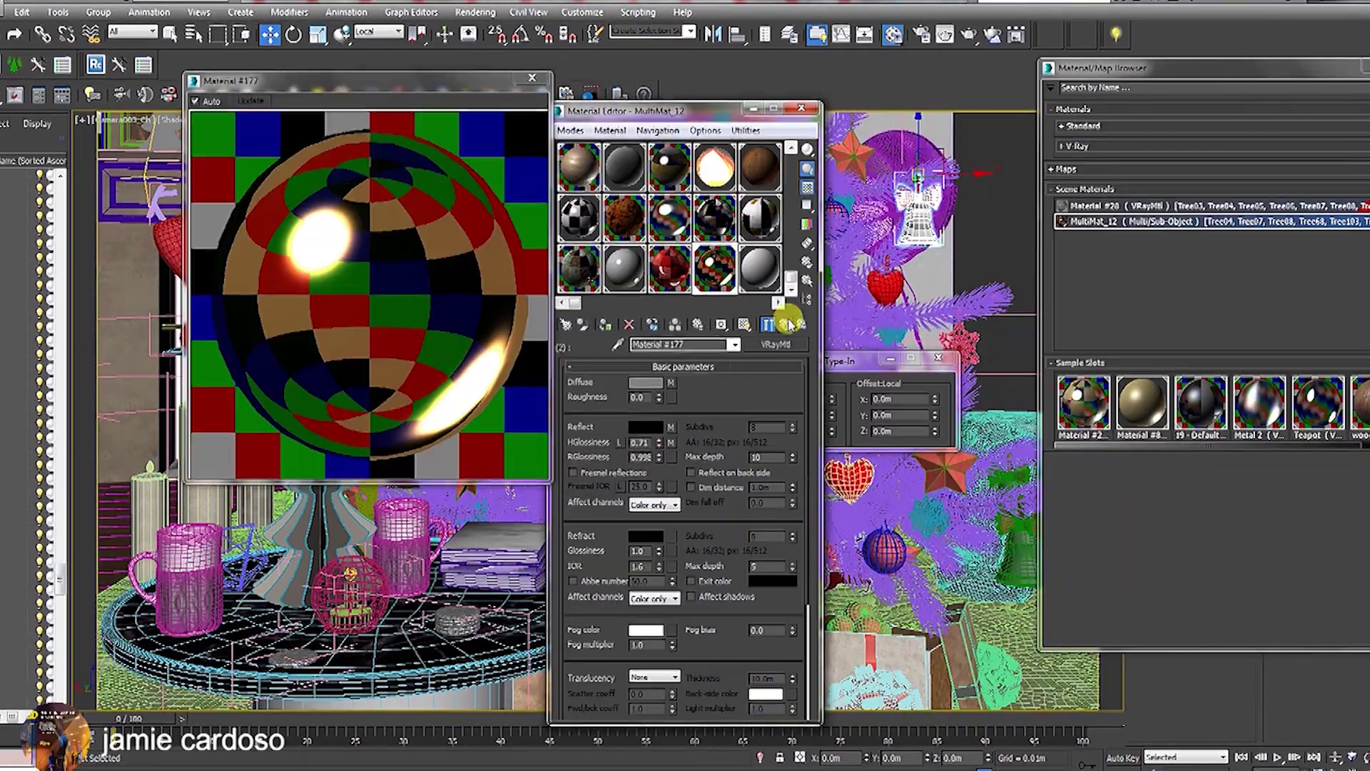
left_click(788, 324)
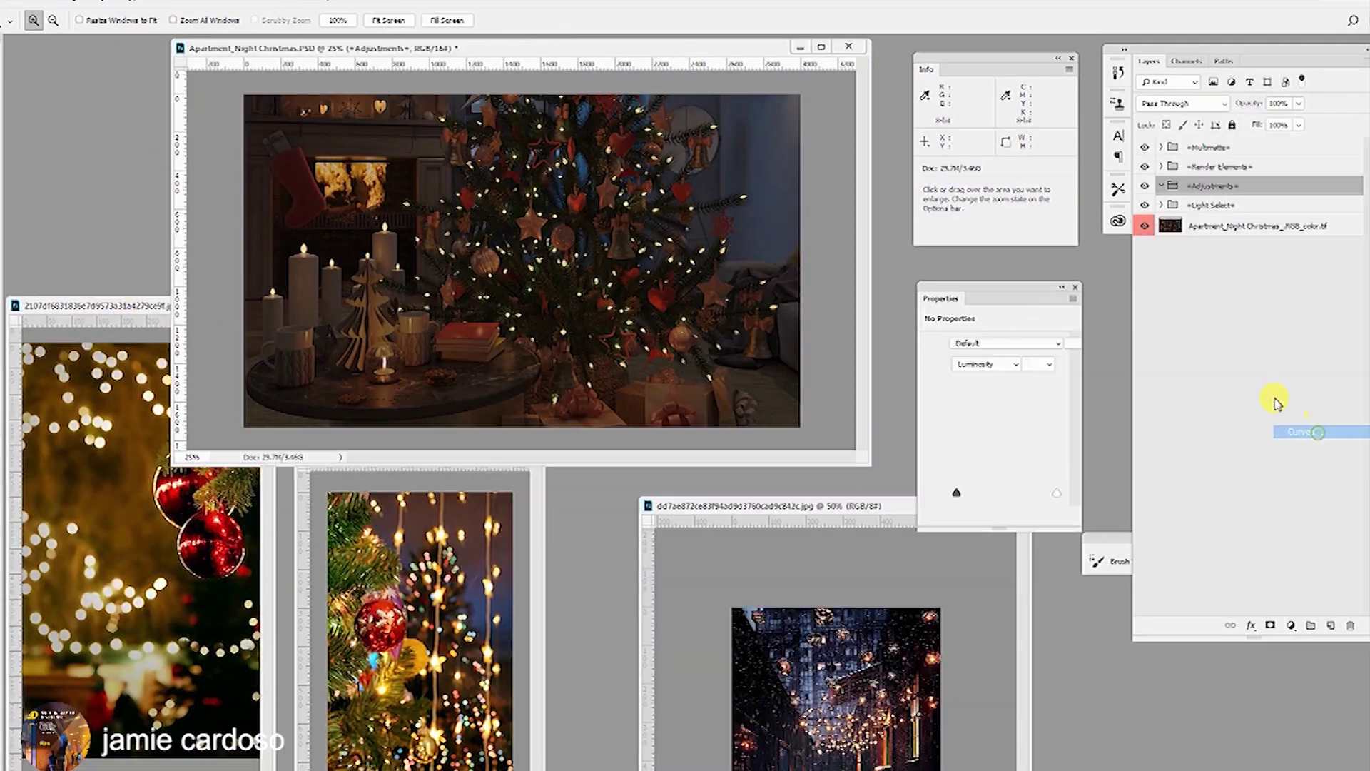
Switch to Photoshop, shape the Curves adjustment on the Apartment_Night Christmas image, and toggle the visibility of the window and candle-fire light layers.
left_click(982, 456)
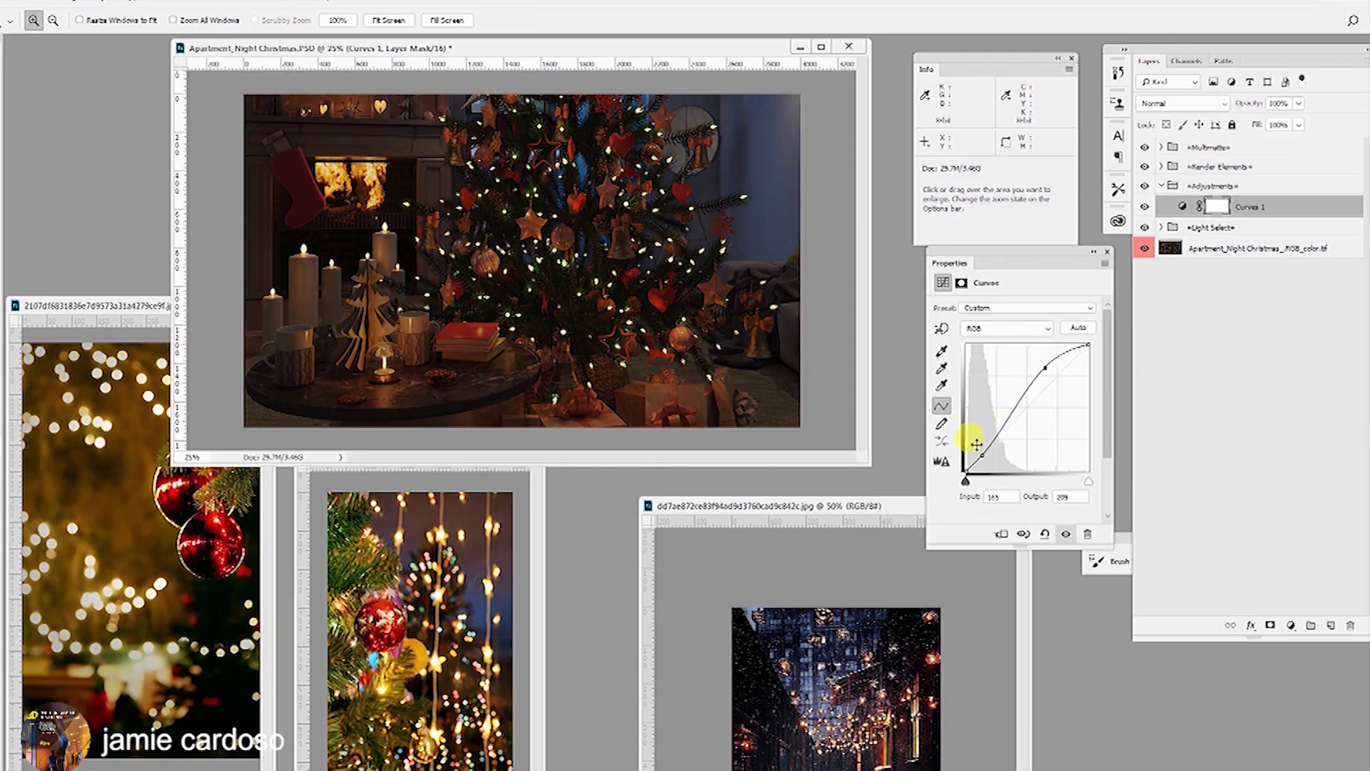
left_click(1076, 657)
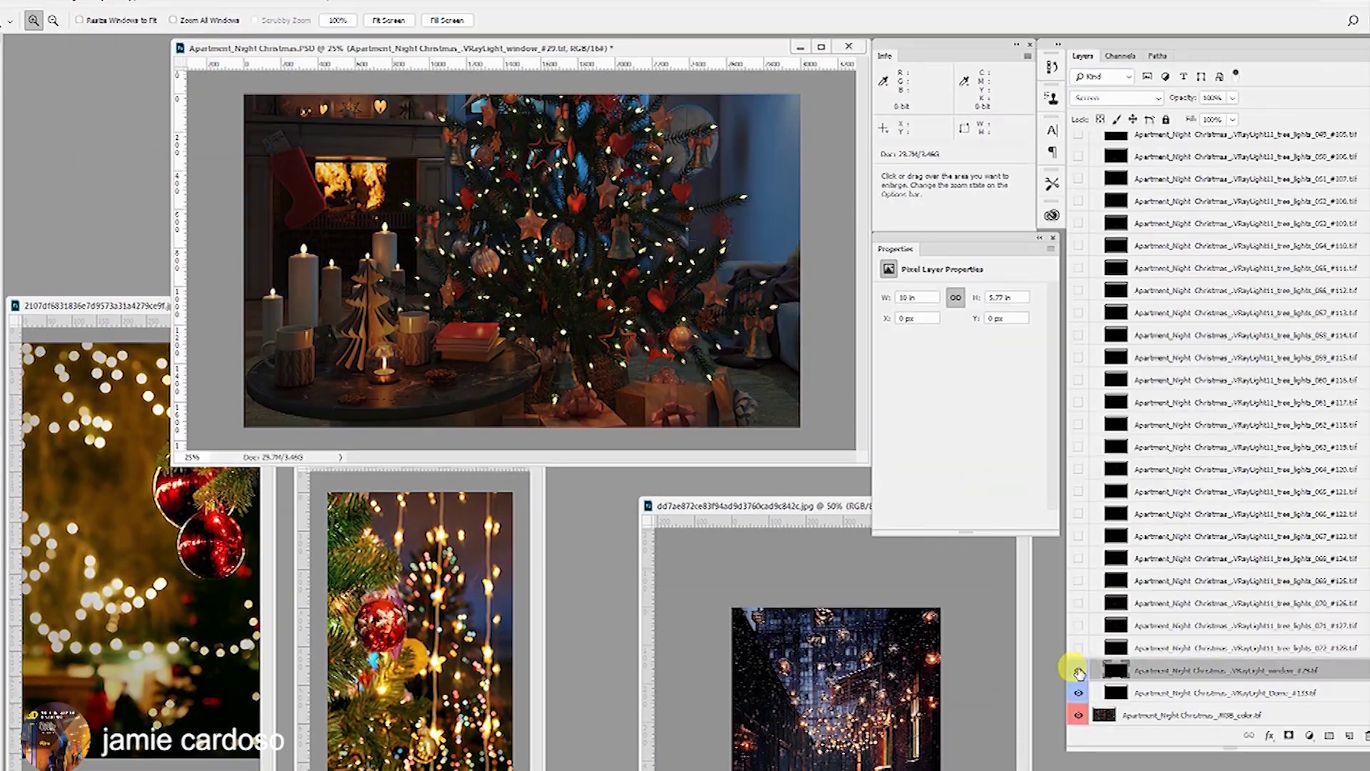
left_click(1076, 317)
left_click(1079, 341)
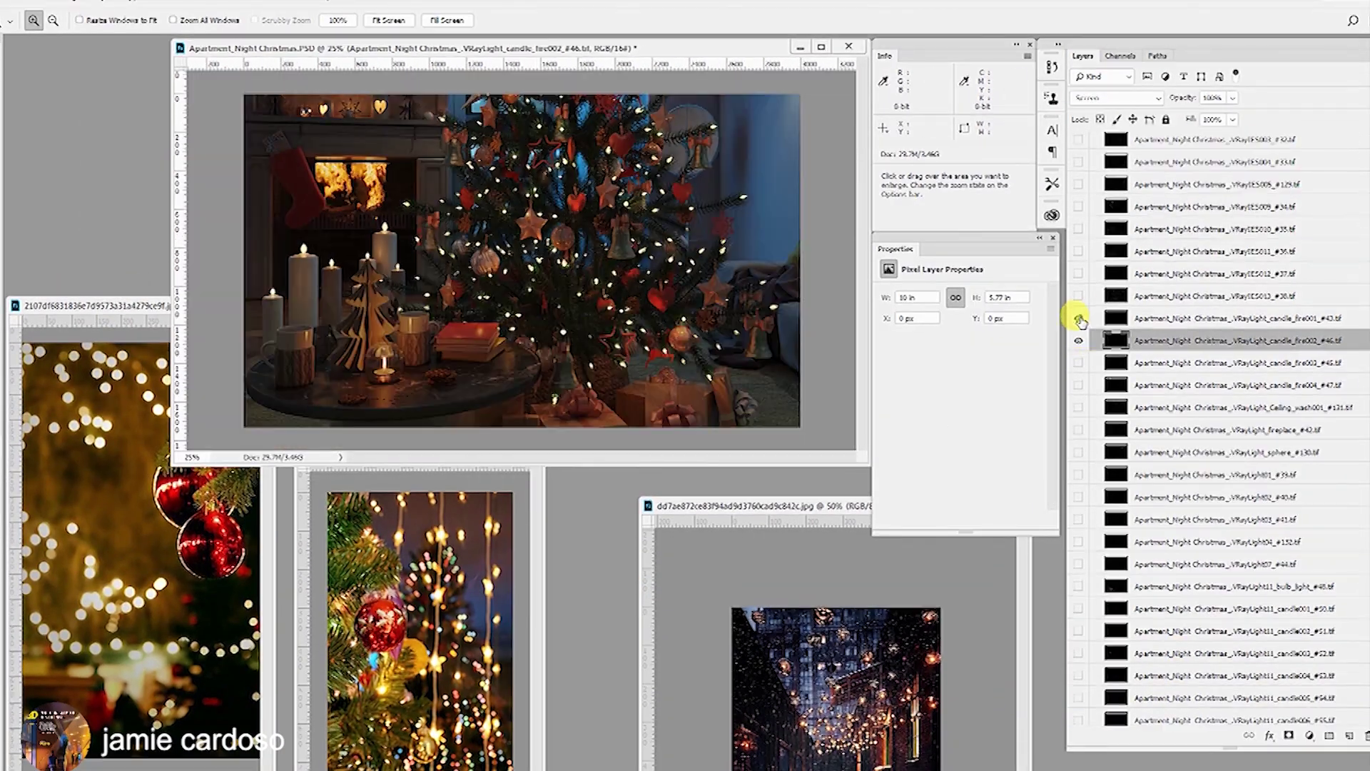
left_click_drag(1077, 300, 1076, 404)
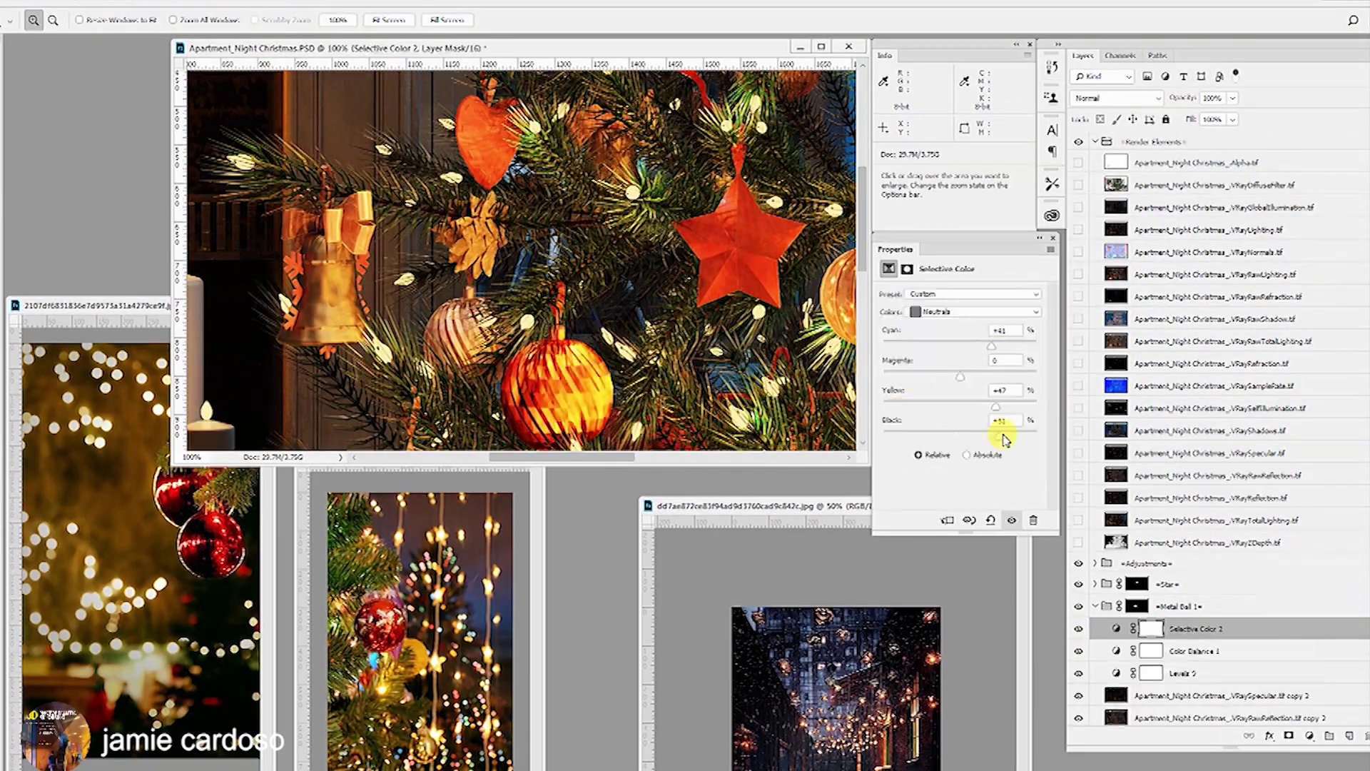
Apply a Hue/Saturation adjustment in the Metal Ball 1 group with hue -12 and saturation -33.
left_click(1126, 606)
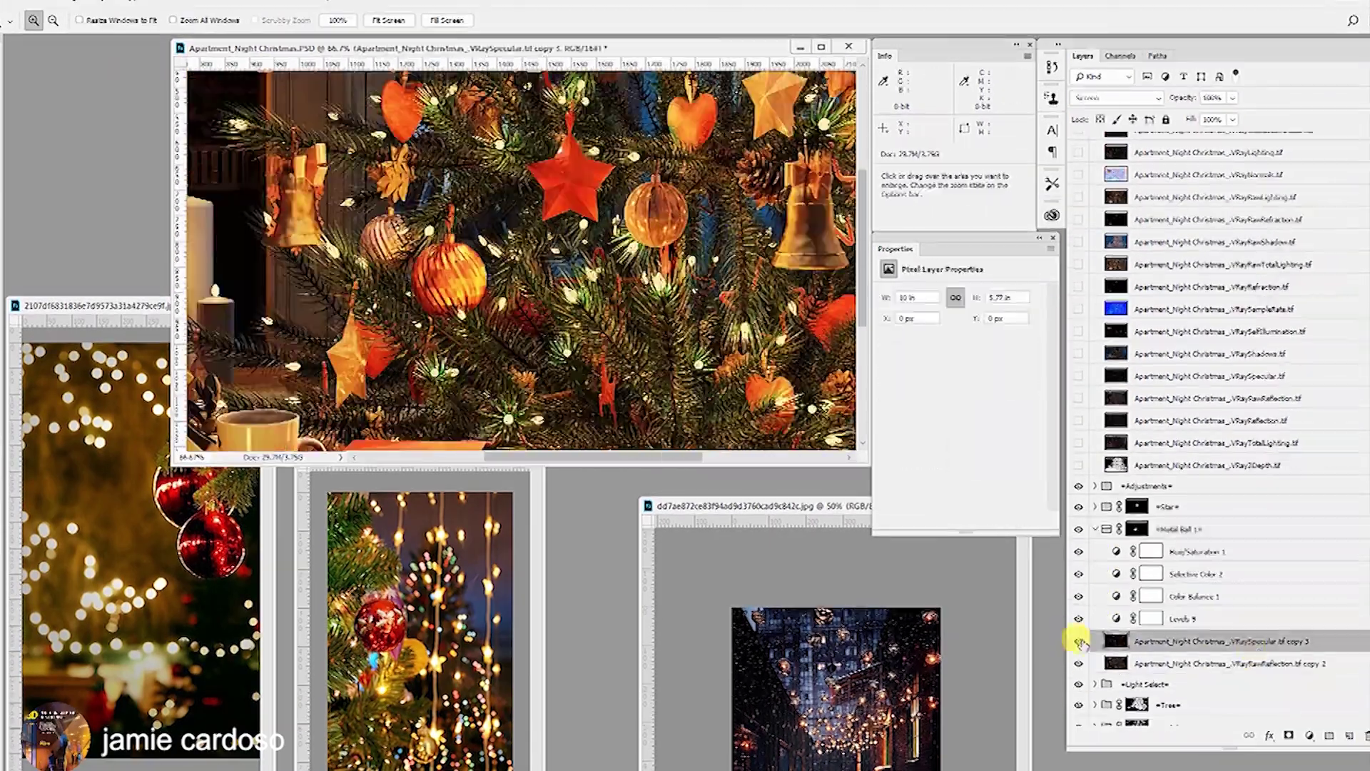
key("ctrl+minus")
key("ctrl+minus")
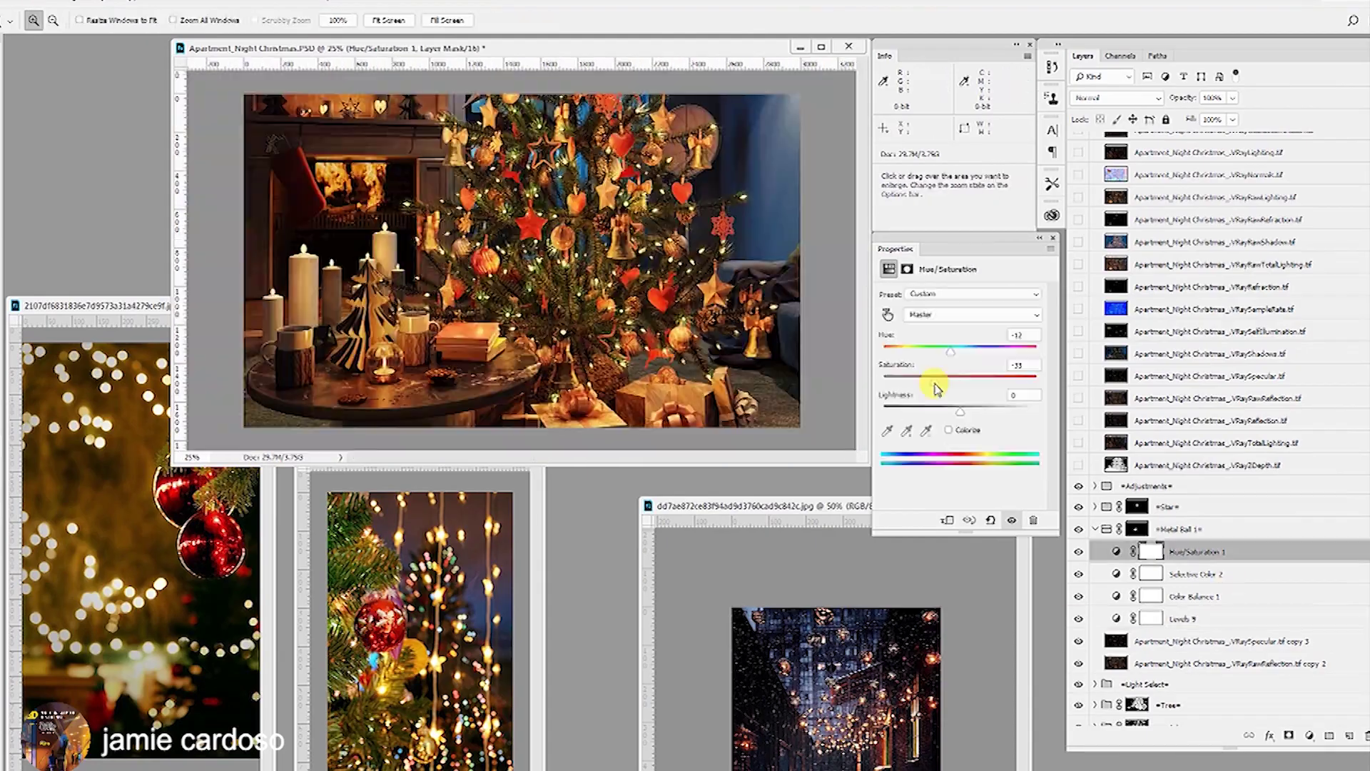